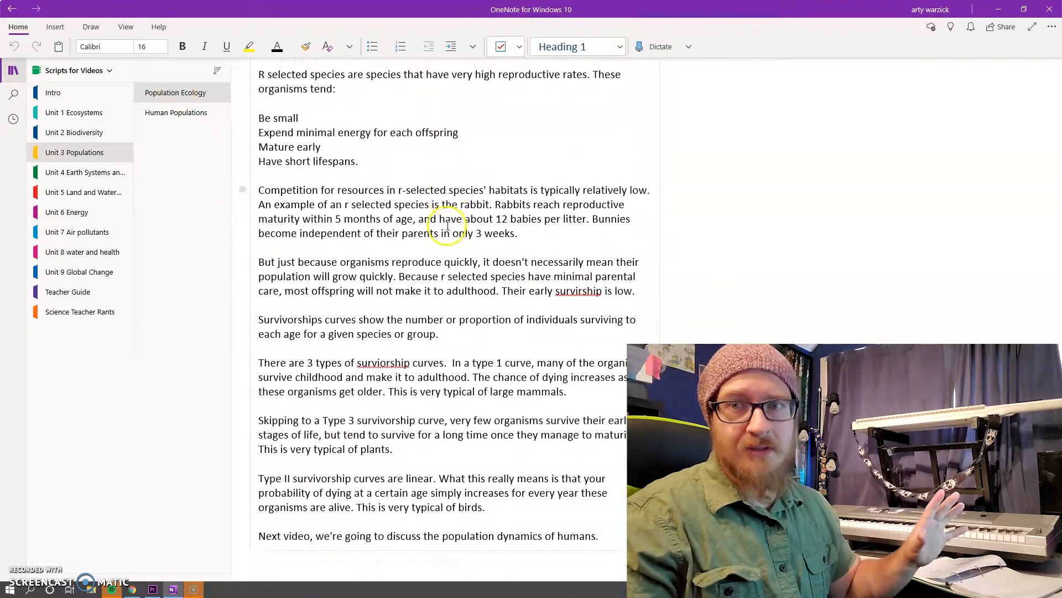
# Open the Unit 7 Air pollutants section and read through the indoor air pollution script.
pyautogui.click(88, 235)
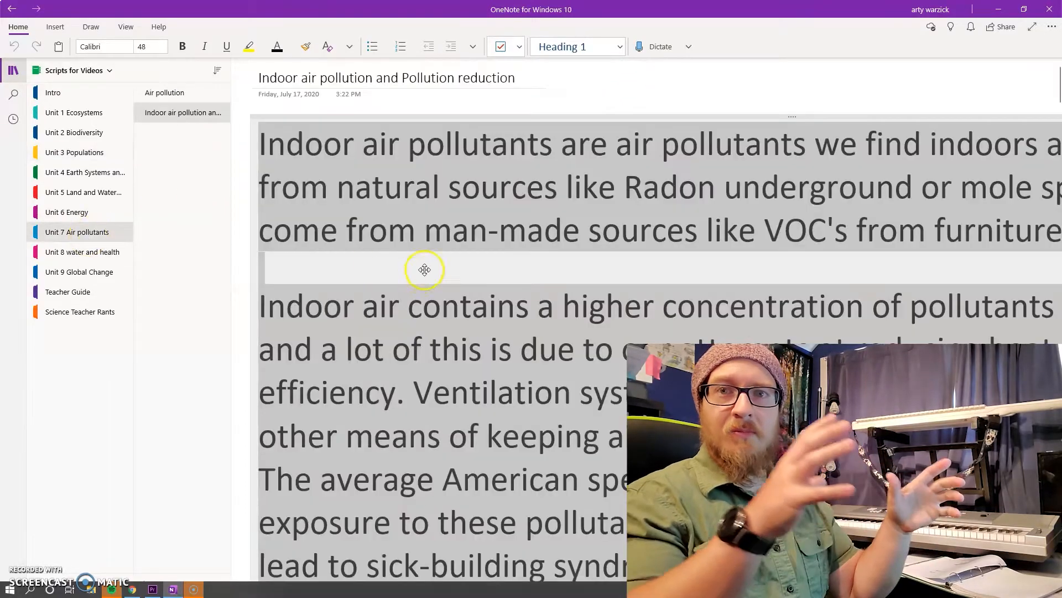
pyautogui.scroll(-10, 427, 268)
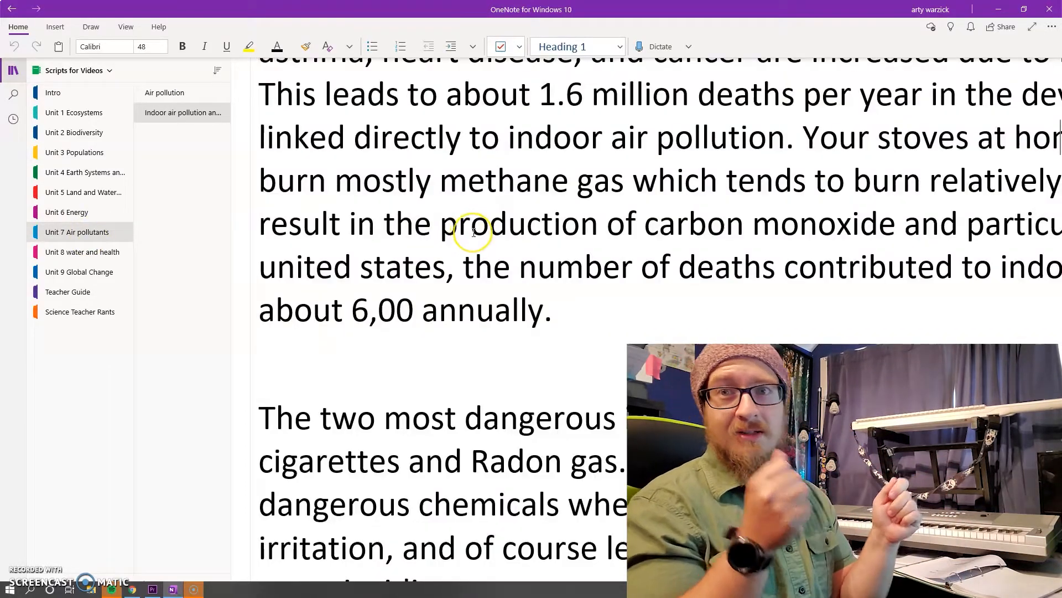
pyautogui.scroll(-12, 474, 233)
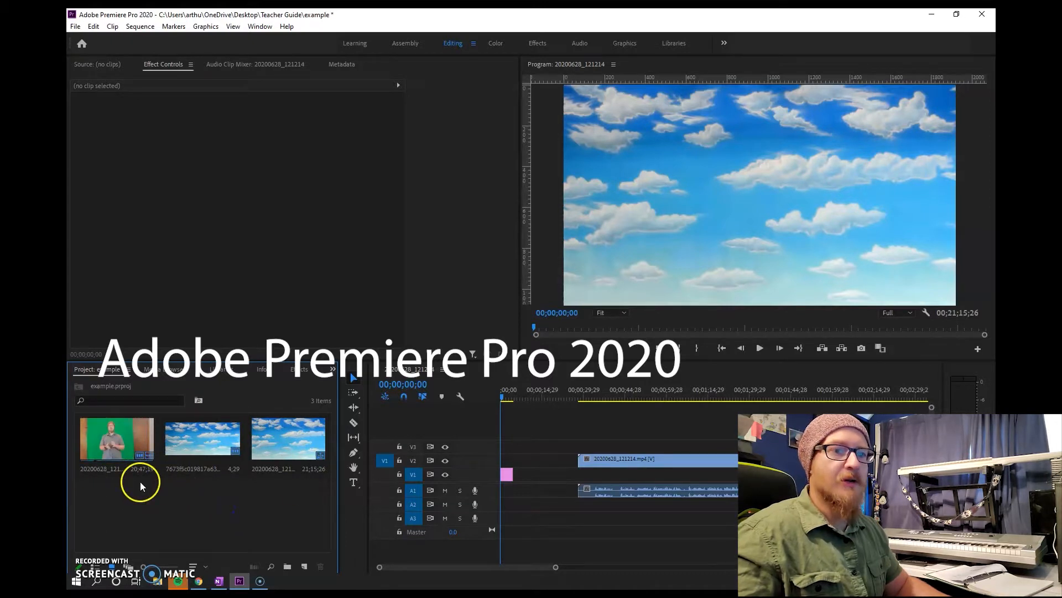
# In Adobe Premiere Pro, return the green-screen clip on V2 to the sequence start and display the frame at 00;00;50;10.
pyautogui.moveTo(660, 463); pyautogui.dragTo(640, 460)
pyautogui.click(501, 397)
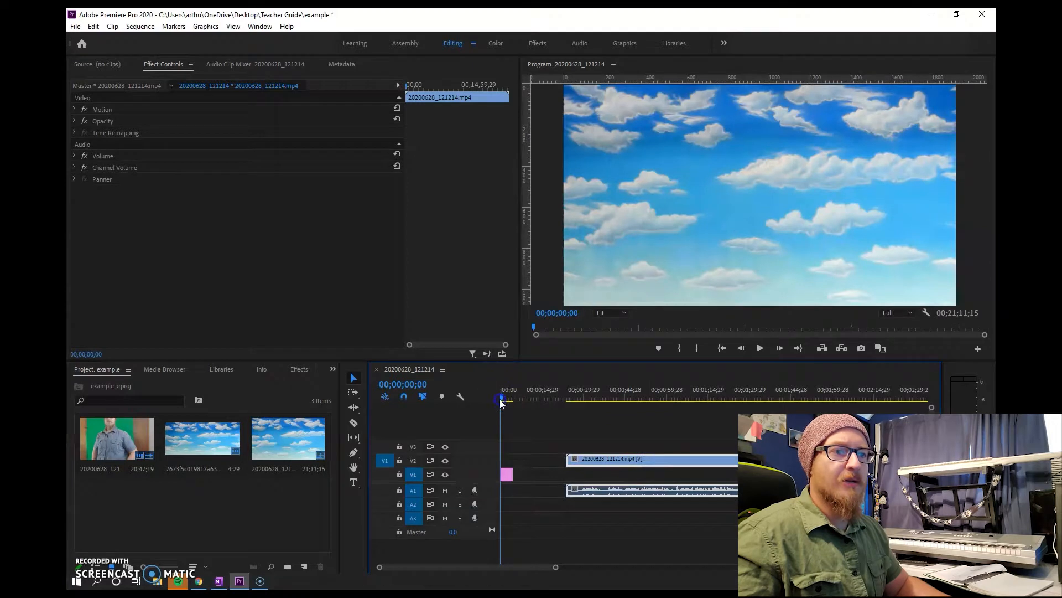
pyautogui.moveTo(503, 397); pyautogui.dragTo(643, 399)
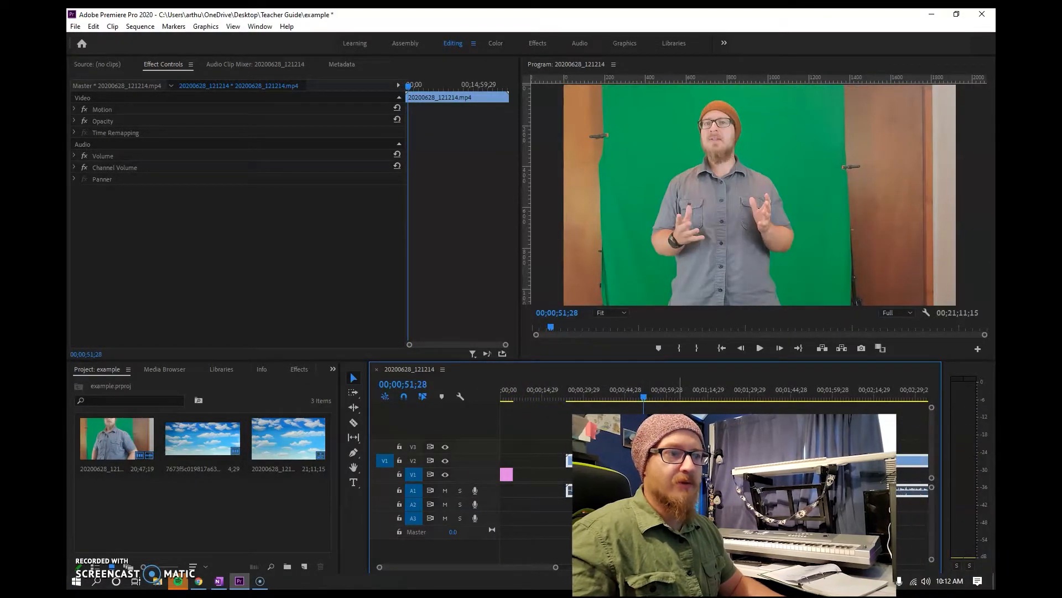
pyautogui.moveTo(637, 461); pyautogui.dragTo(621, 461)
pyautogui.hotkey('ctrl', 'z')
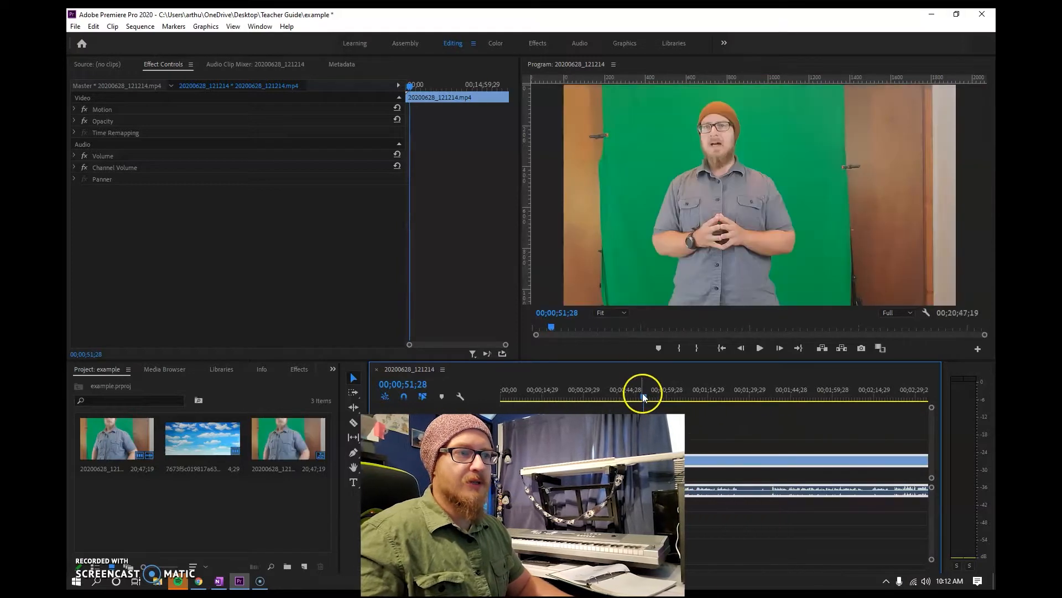
pyautogui.click(642, 394)
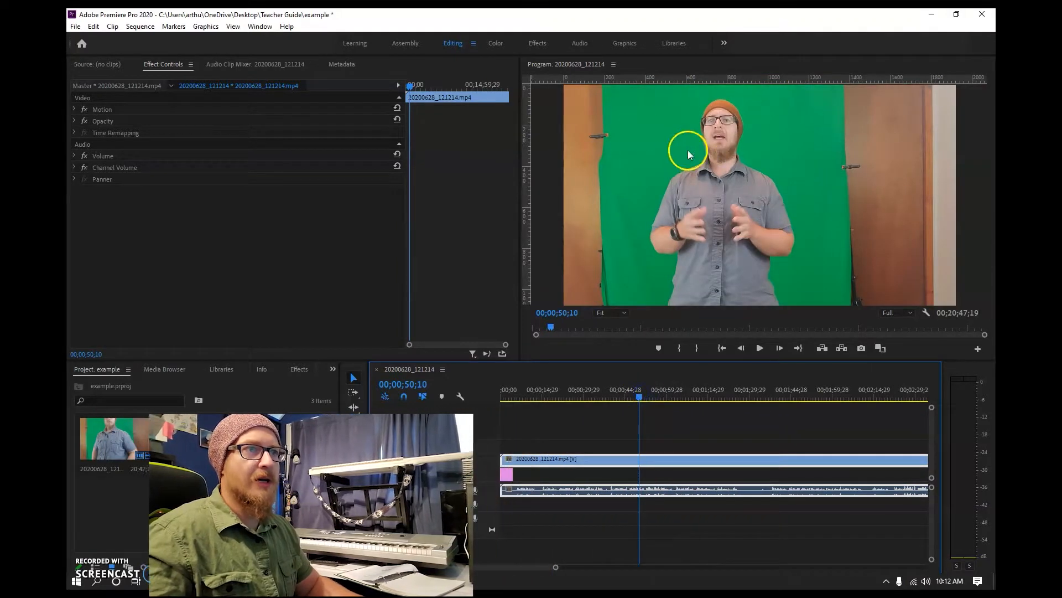
# Apply the Horizontal Flip, Crop and Ultra Key video effects to the green-screen clip on V2.
pyautogui.click(539, 43)
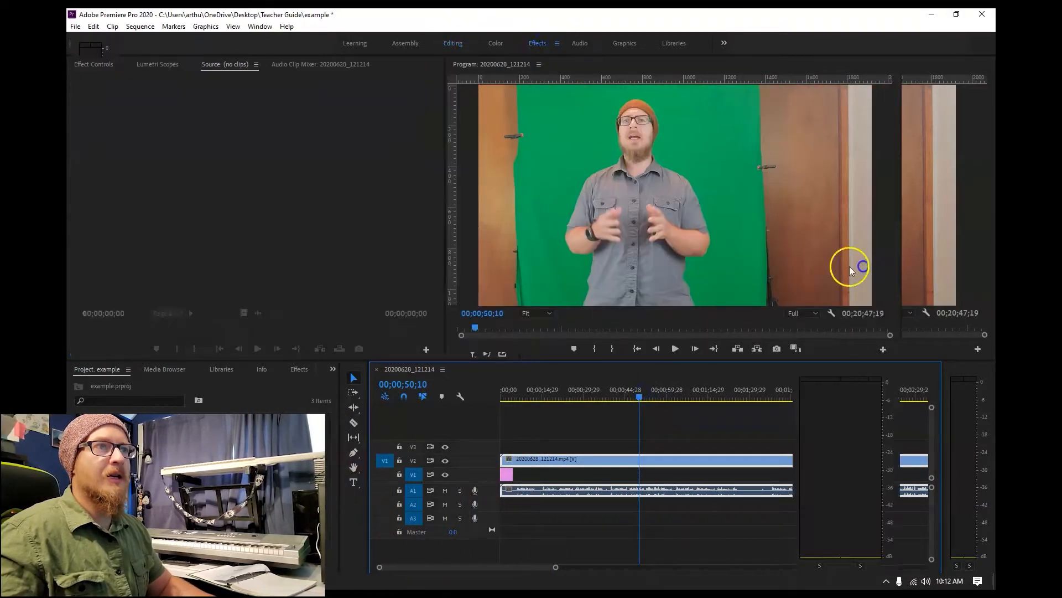
pyautogui.moveTo(960, 450); pyautogui.dragTo(639, 462)
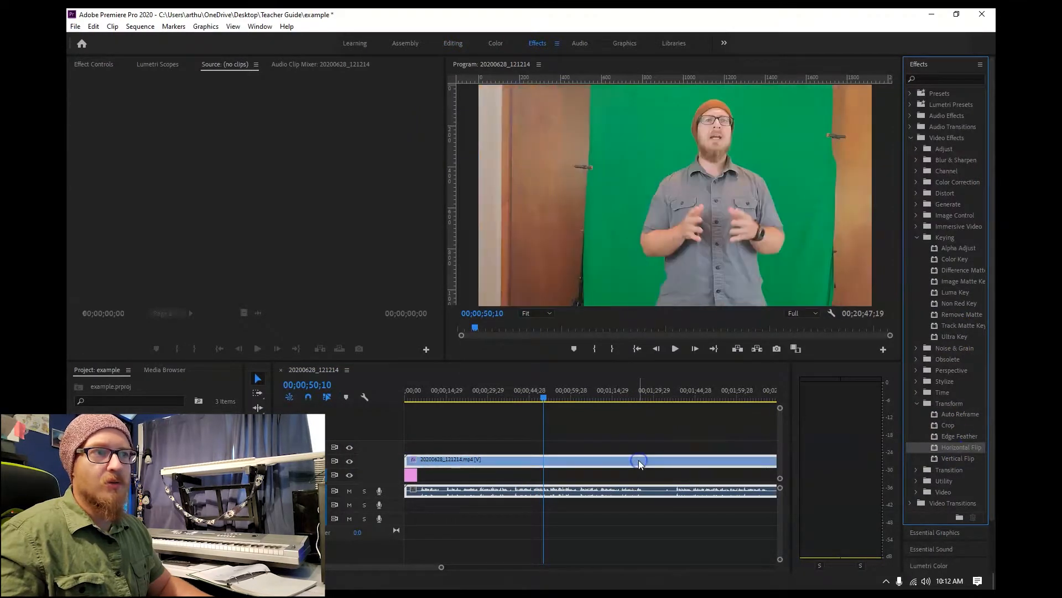
pyautogui.click(952, 426)
pyautogui.moveTo(699, 454); pyautogui.dragTo(670, 461)
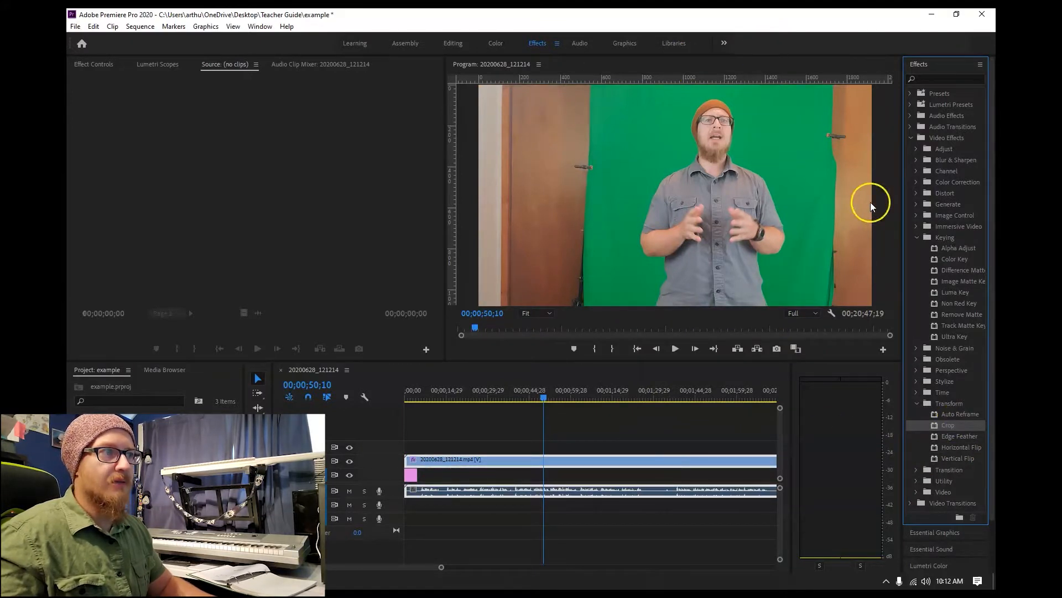
pyautogui.click(956, 337)
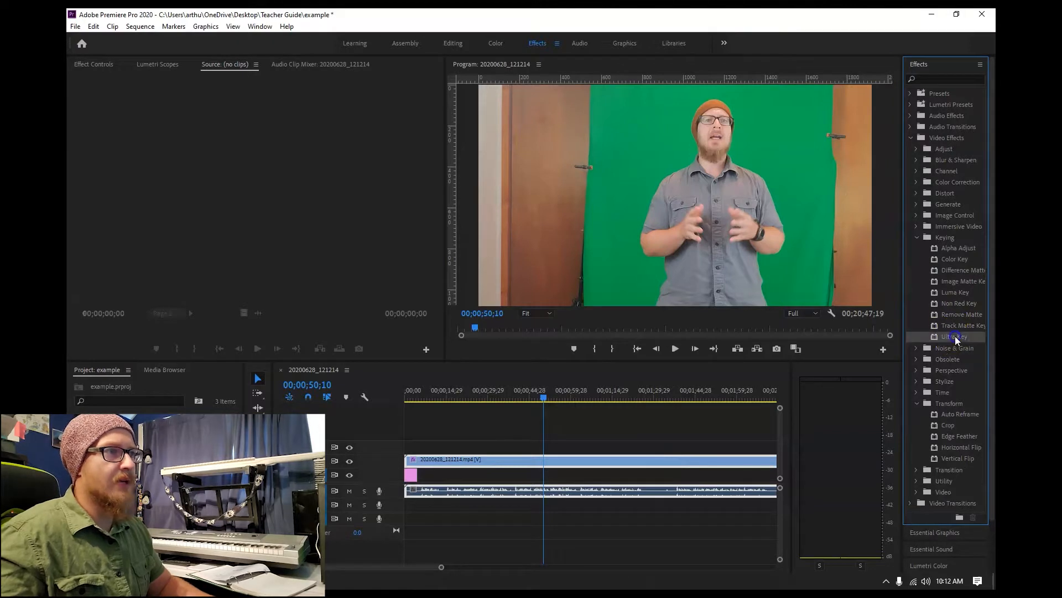
pyautogui.moveTo(680, 386); pyautogui.dragTo(465, 460)
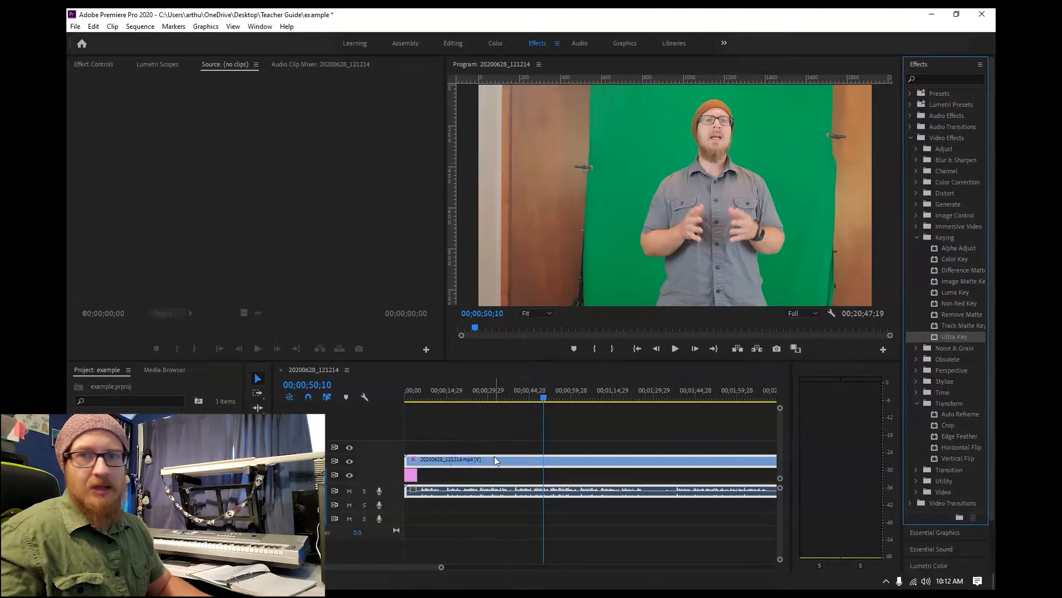
pyautogui.click(586, 215)
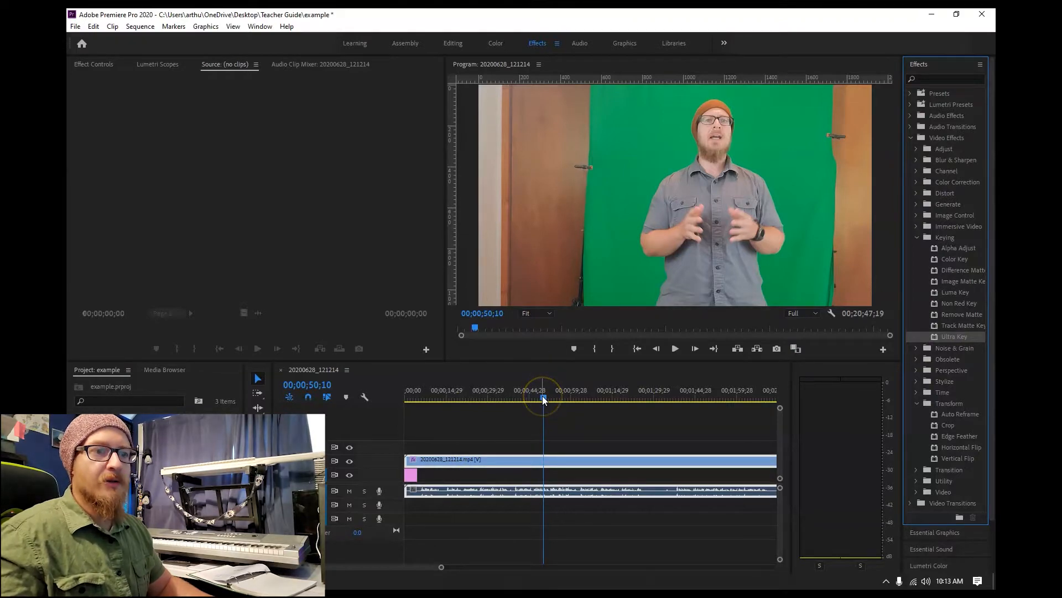
# Crop the presenter clip to the green backdrop, cutting about 30% from the left, 11% from the right and a sliver off the top.
pyautogui.click(451, 44)
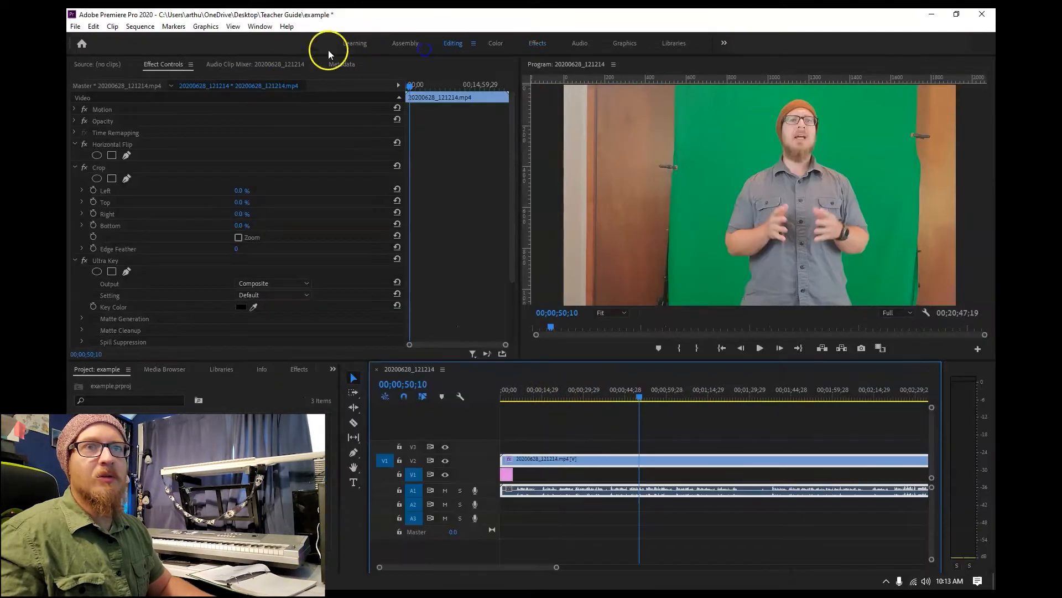
pyautogui.click(101, 168)
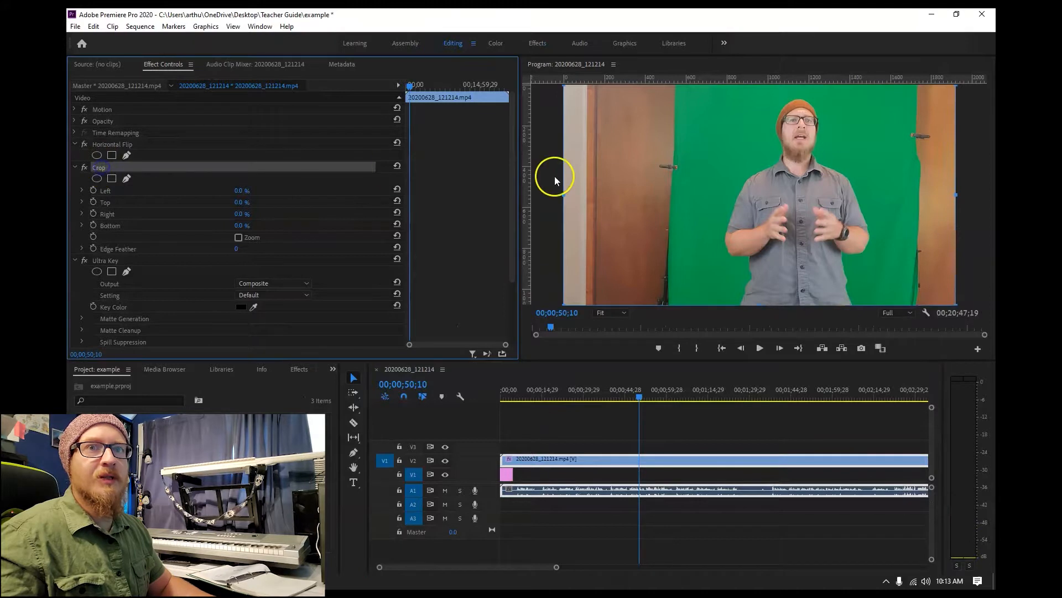
pyautogui.moveTo(562, 192); pyautogui.dragTo(679, 192)
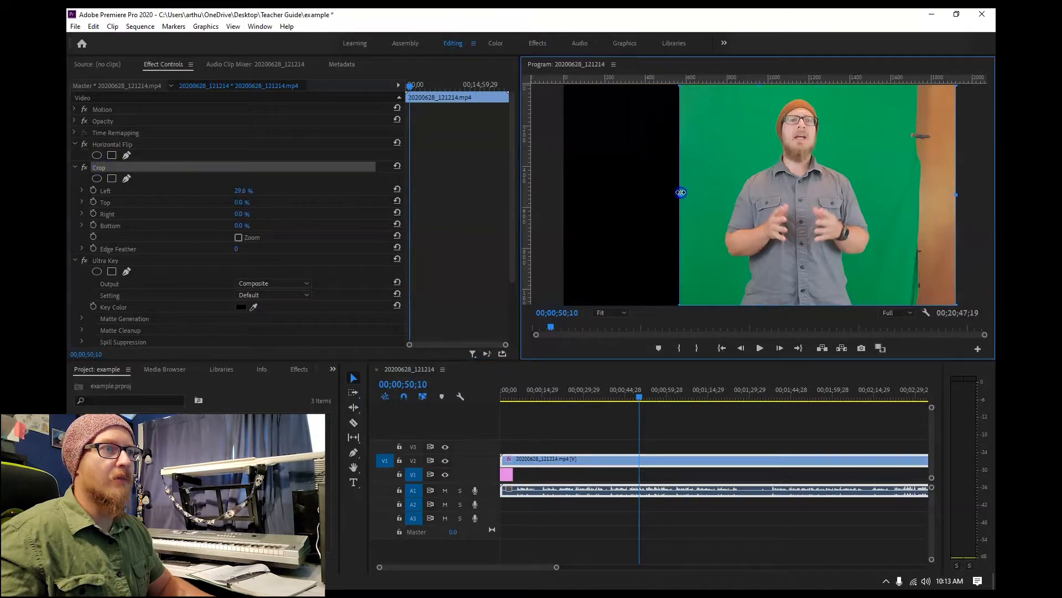
pyautogui.moveTo(957, 194); pyautogui.dragTo(909, 197)
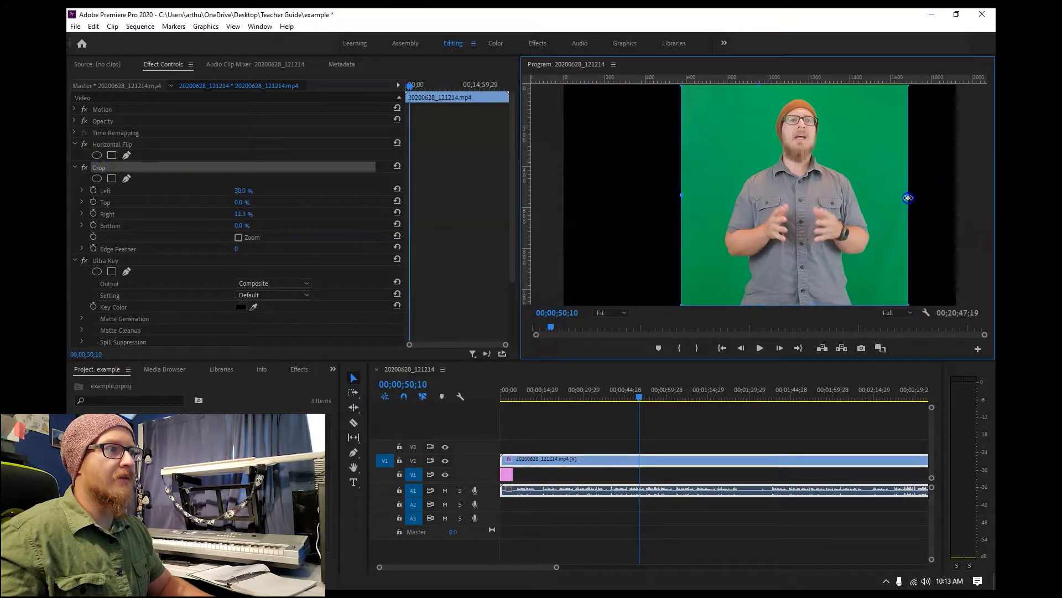
pyautogui.moveTo(792, 86); pyautogui.dragTo(790, 88)
pyautogui.click(71, 168)
pyautogui.click(74, 168)
# Key out the green backdrop with Ultra Key by sampling its green as the key color and using the Aggressive setting.
pyautogui.click(112, 179)
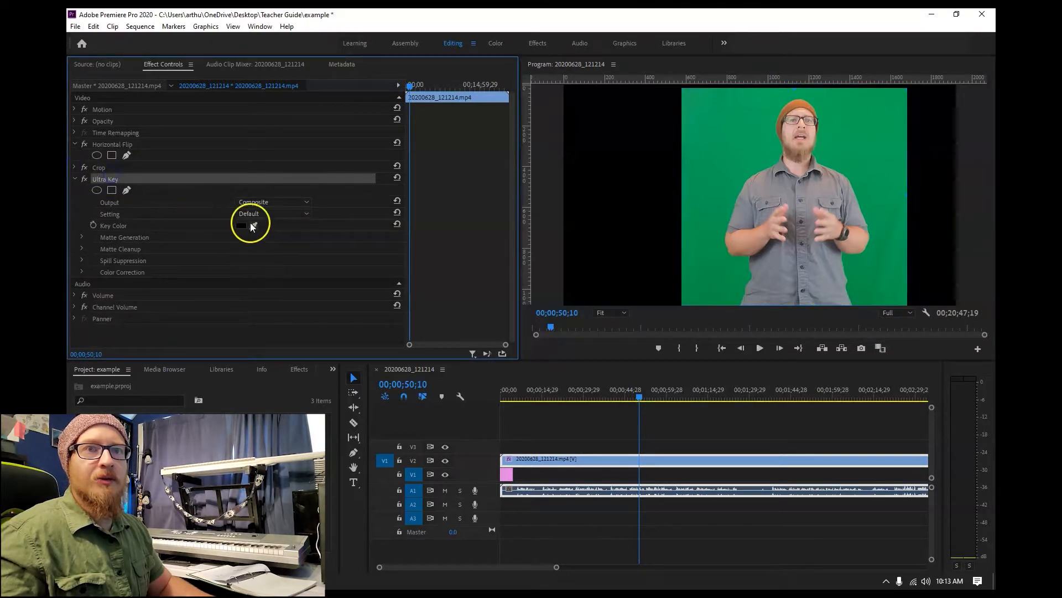
pyautogui.moveTo(255, 222); pyautogui.dragTo(730, 144)
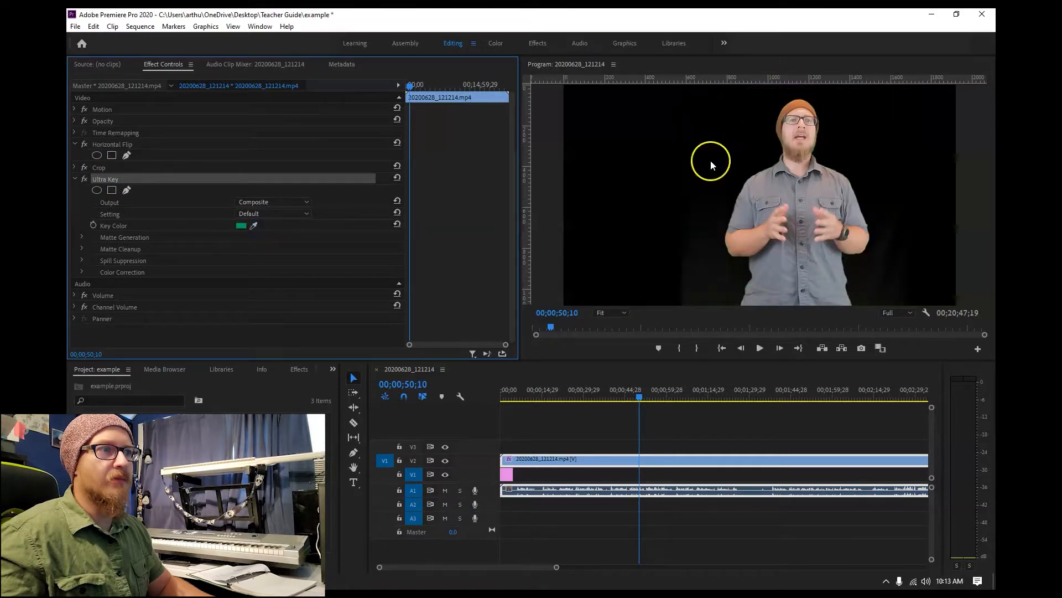
pyautogui.click(284, 214)
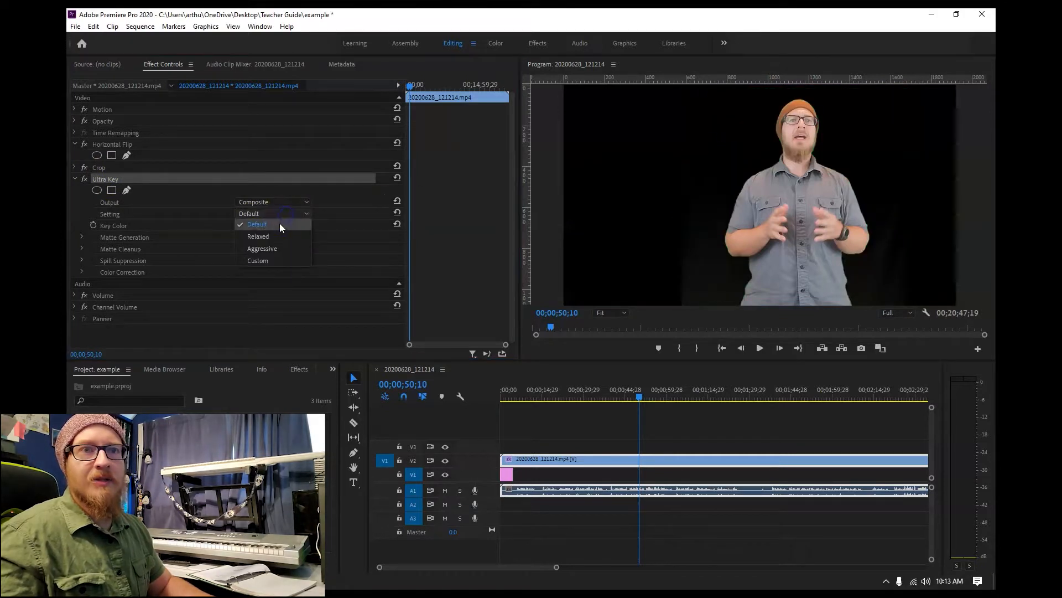
pyautogui.click(274, 249)
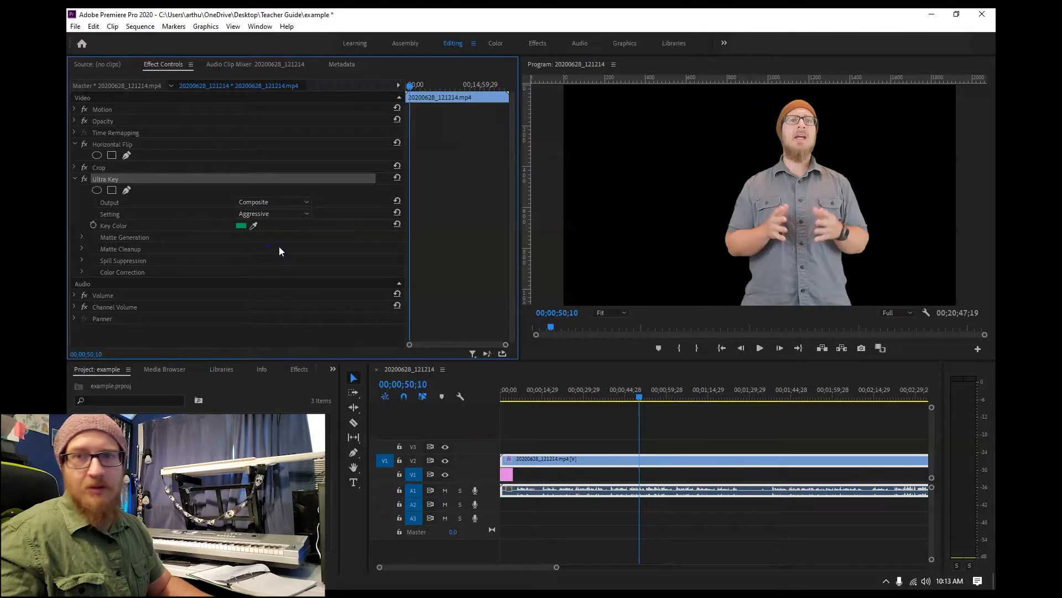
# Extend the sky background image on V1 to about 2 minutes 20 seconds in the sequence.
pyautogui.moveTo(637, 395); pyautogui.dragTo(514, 402)
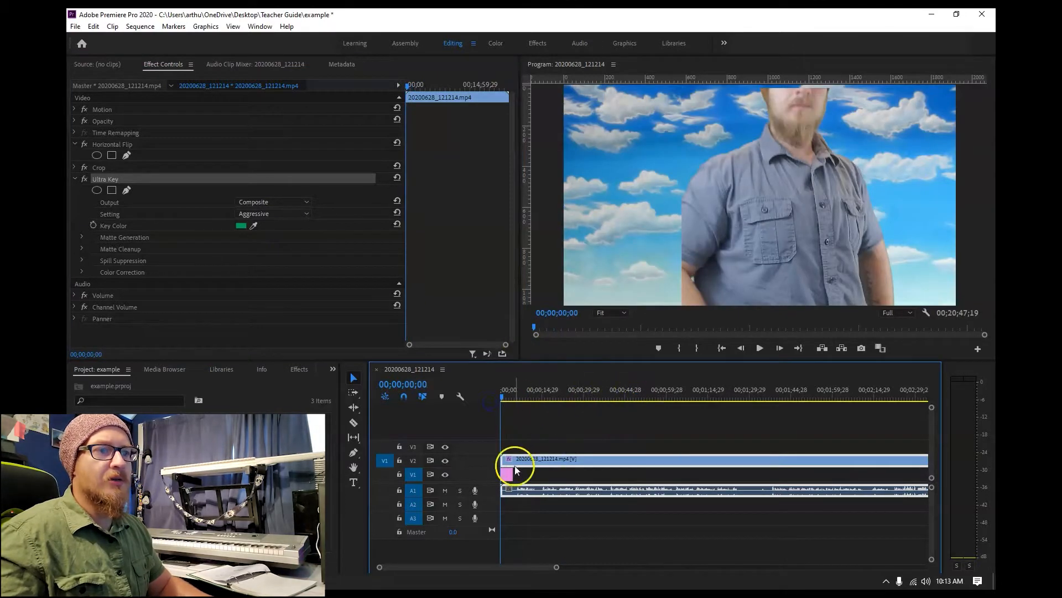
pyautogui.click(508, 475)
pyautogui.moveTo(544, 473); pyautogui.dragTo(885, 475)
# At 00;00;08;23, scale the keyed presenter to about two-thirds size and position him in the lower right corner of the frame.
pyautogui.click(575, 460)
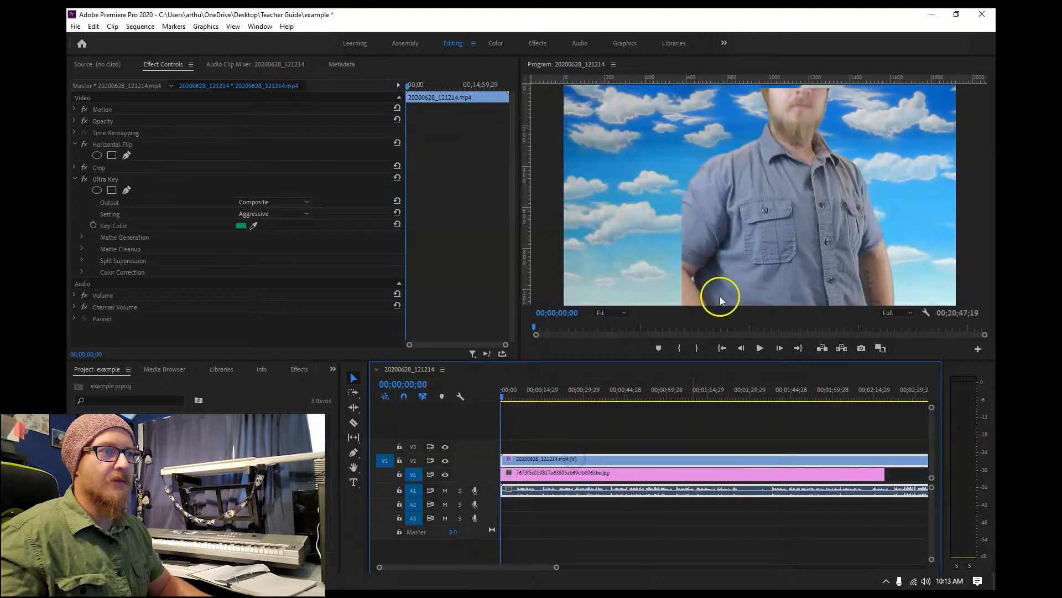
pyautogui.moveTo(503, 397); pyautogui.dragTo(524, 398)
pyautogui.click(784, 211)
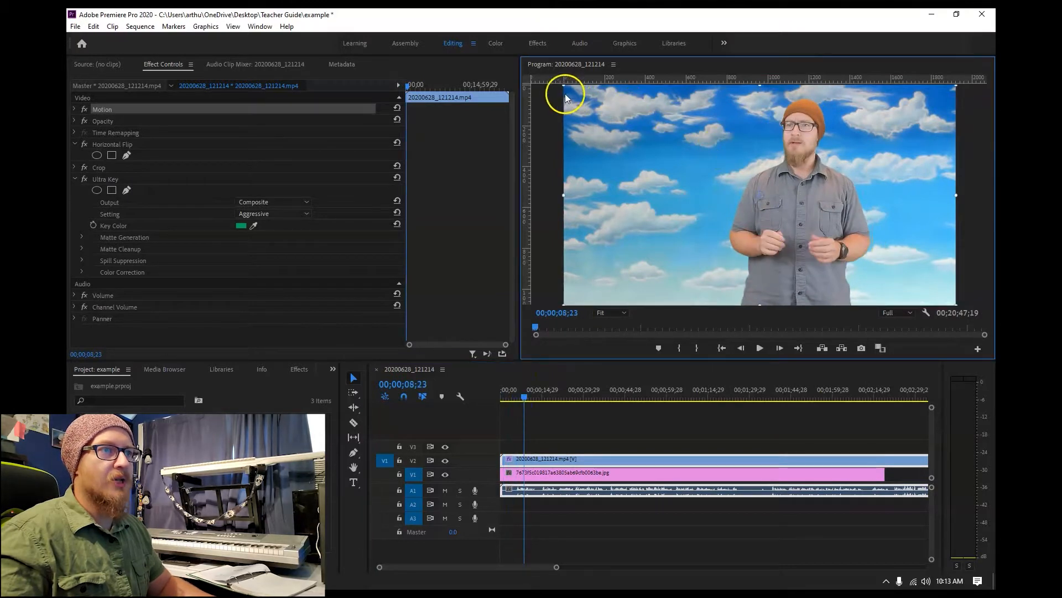
pyautogui.moveTo(570, 92); pyautogui.dragTo(684, 166)
pyautogui.moveTo(626, 136); pyautogui.dragTo(617, 130)
pyautogui.moveTo(808, 200); pyautogui.dragTo(896, 252)
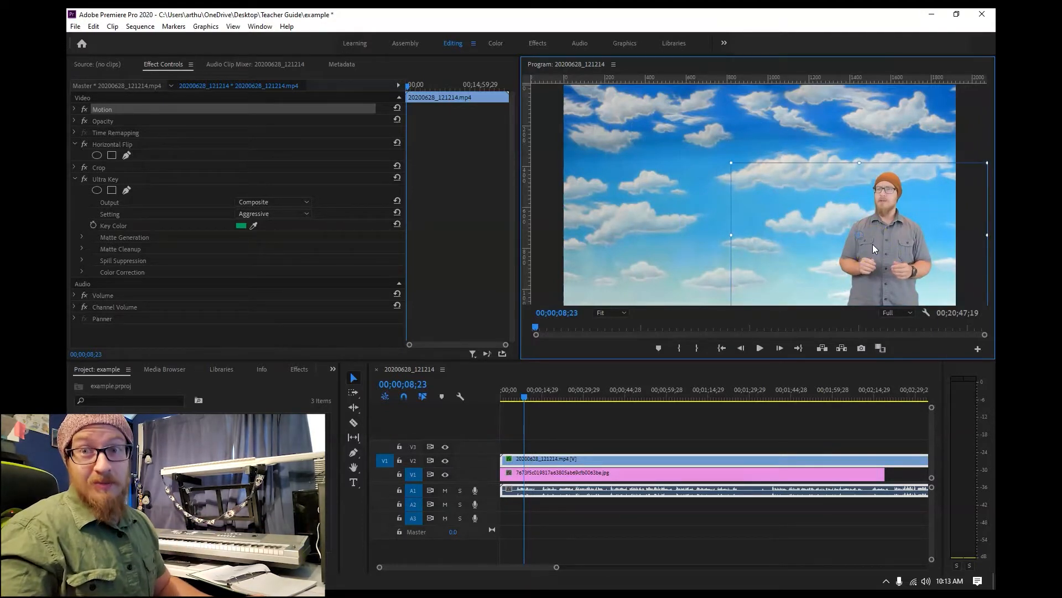
# Add the favorite template Film Lower Third Right Two Line on V3 near 00;00;08;23 and preview it at 00;00;09;23.
pyautogui.click(624, 42)
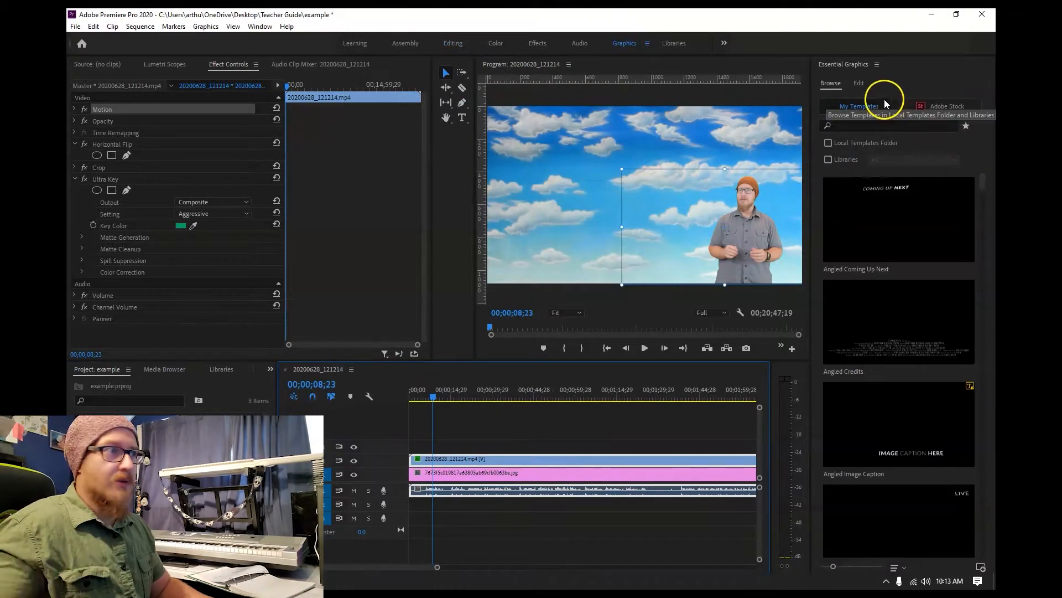
pyautogui.click(968, 126)
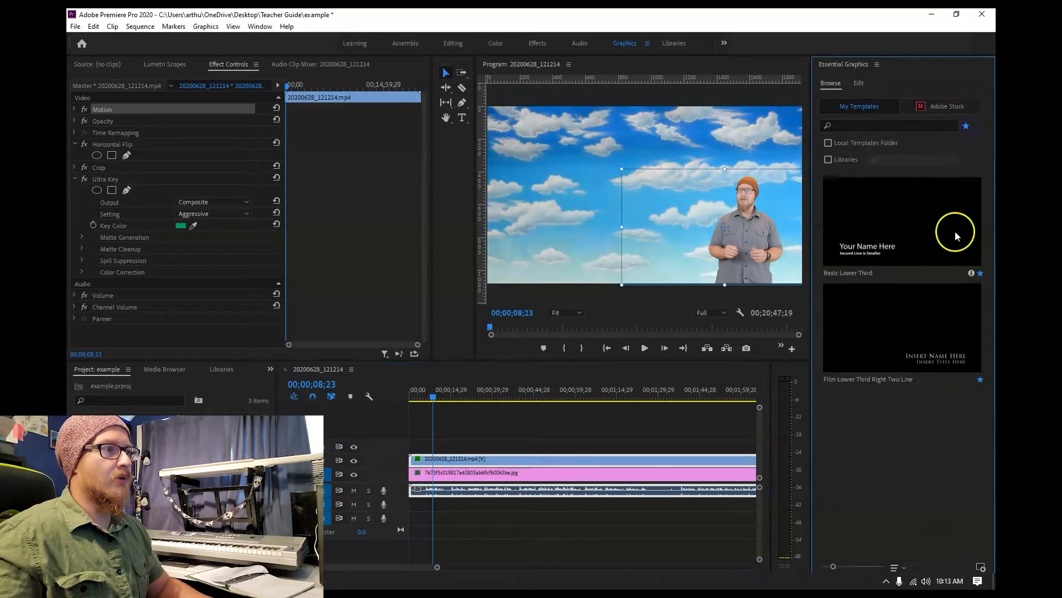
pyautogui.click(894, 333)
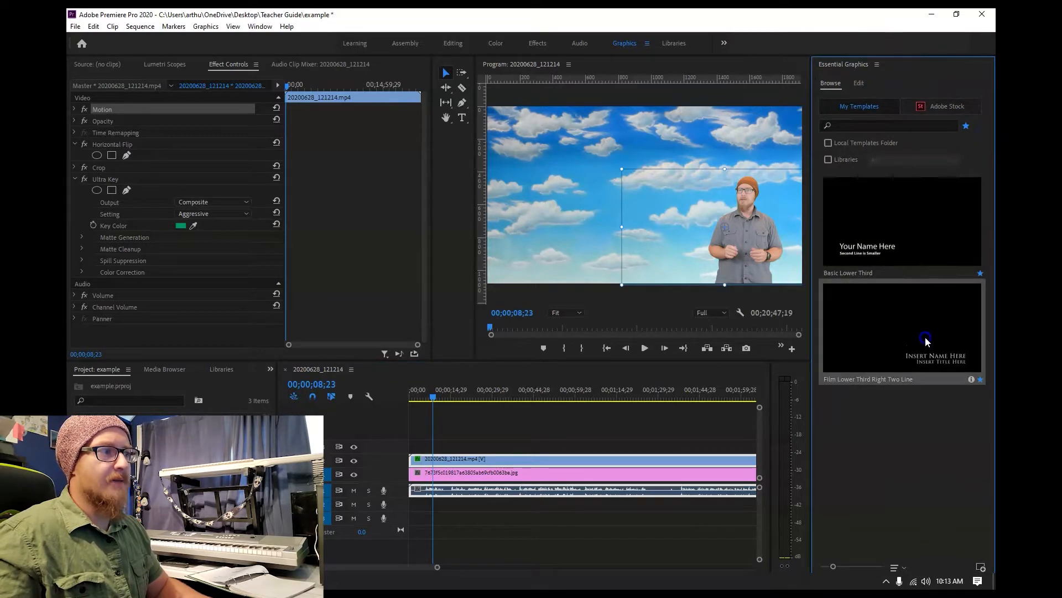
pyautogui.moveTo(926, 334); pyautogui.dragTo(439, 446)
pyautogui.moveTo(442, 393); pyautogui.dragTo(435, 397)
# Enable a background behind the graphic's "Insert Name Here" text and set its opacity to 100%.
pyautogui.click(866, 105)
pyautogui.click(859, 83)
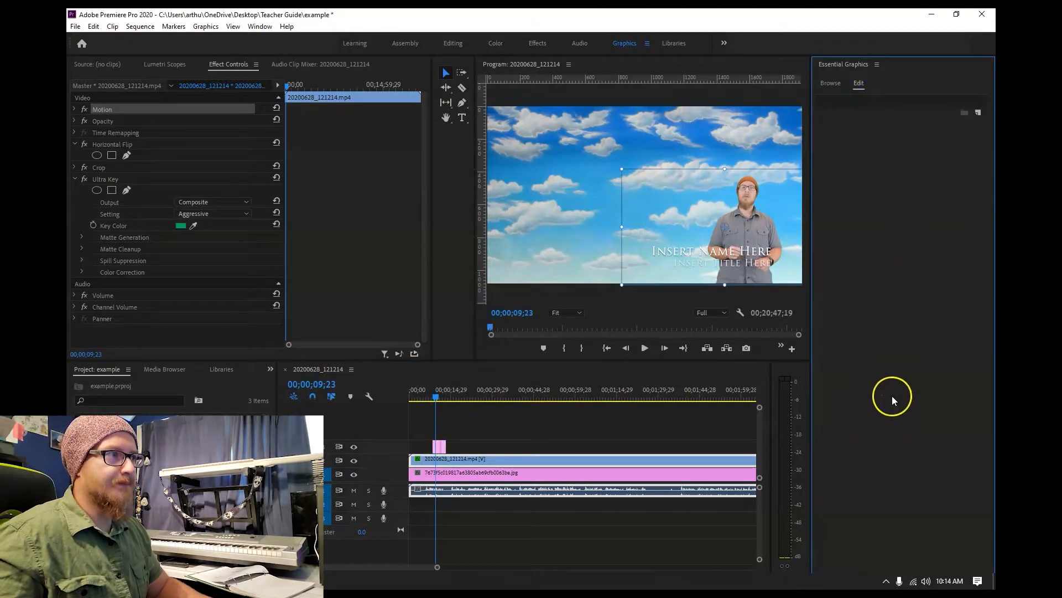
pyautogui.click(756, 255)
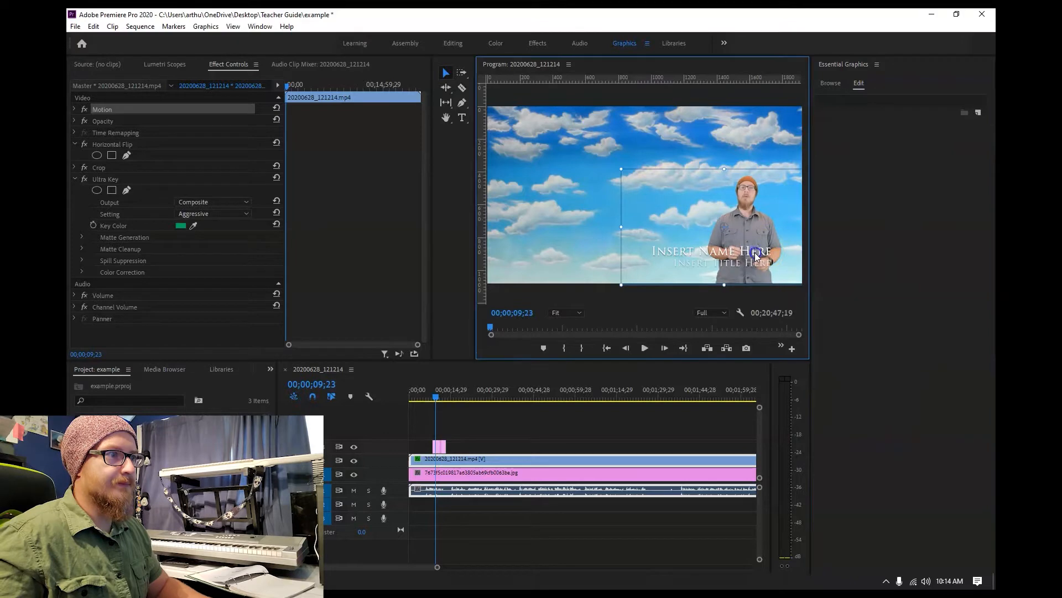
pyautogui.click(440, 446)
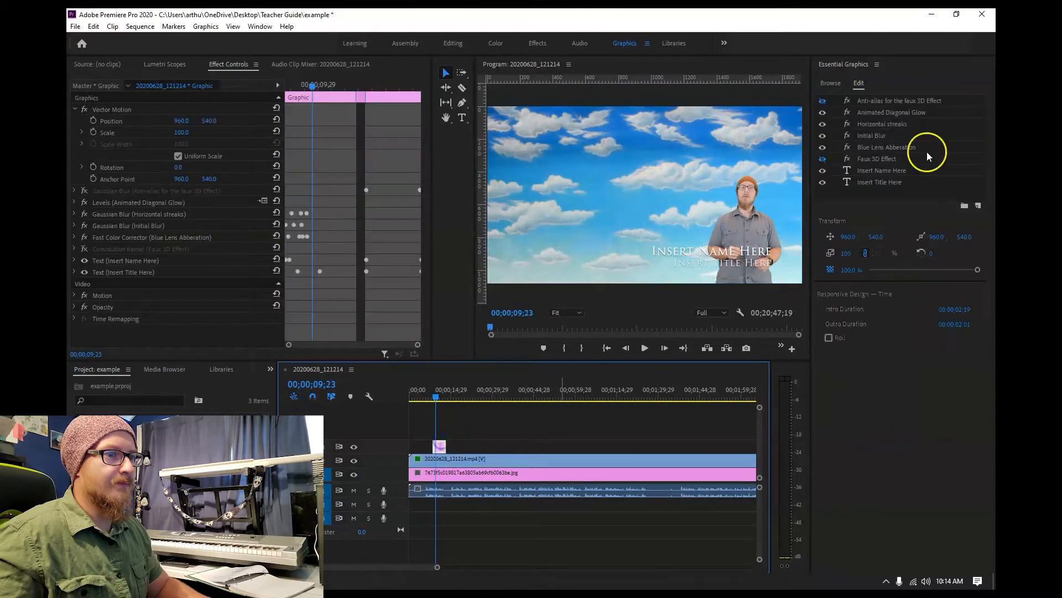
pyautogui.click(869, 170)
pyautogui.click(824, 547)
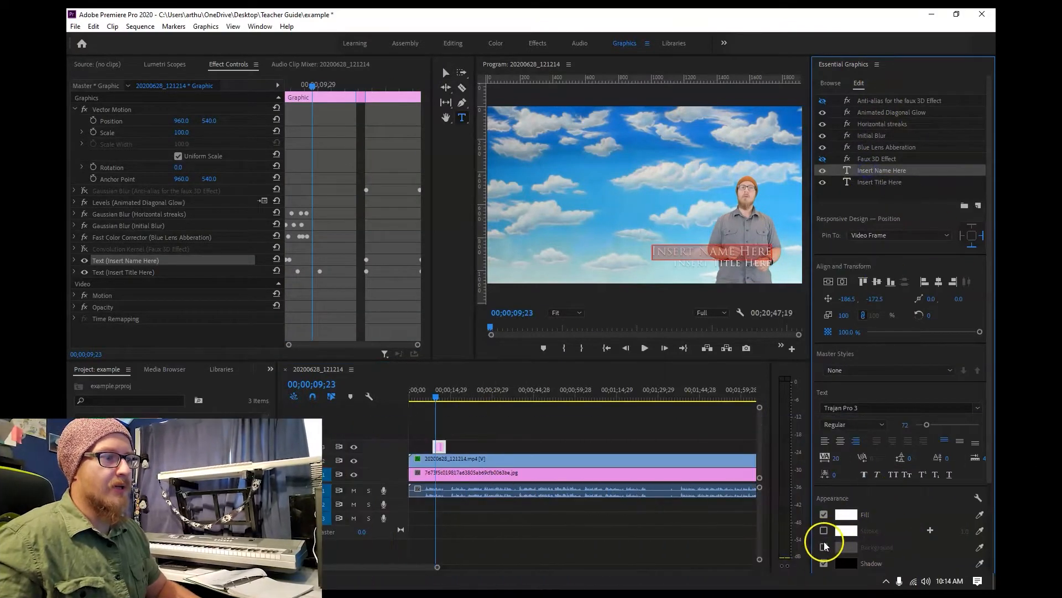
pyautogui.moveTo(967, 568); pyautogui.dragTo(989, 571)
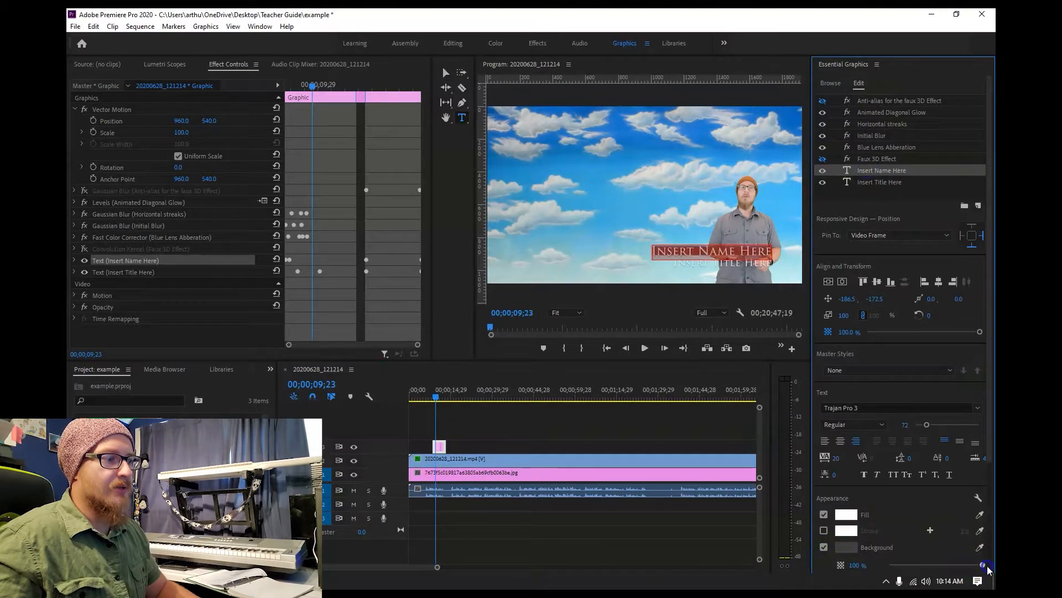
# Enable a background behind the graphic's "Insert Title Here" text and set its opacity to 100%.
pyautogui.click(743, 263)
pyautogui.click(824, 547)
pyautogui.moveTo(961, 564); pyautogui.dragTo(983, 565)
# Move the name and title text lines to the upper left of the frame, with the title beneath the name.
pyautogui.click(445, 72)
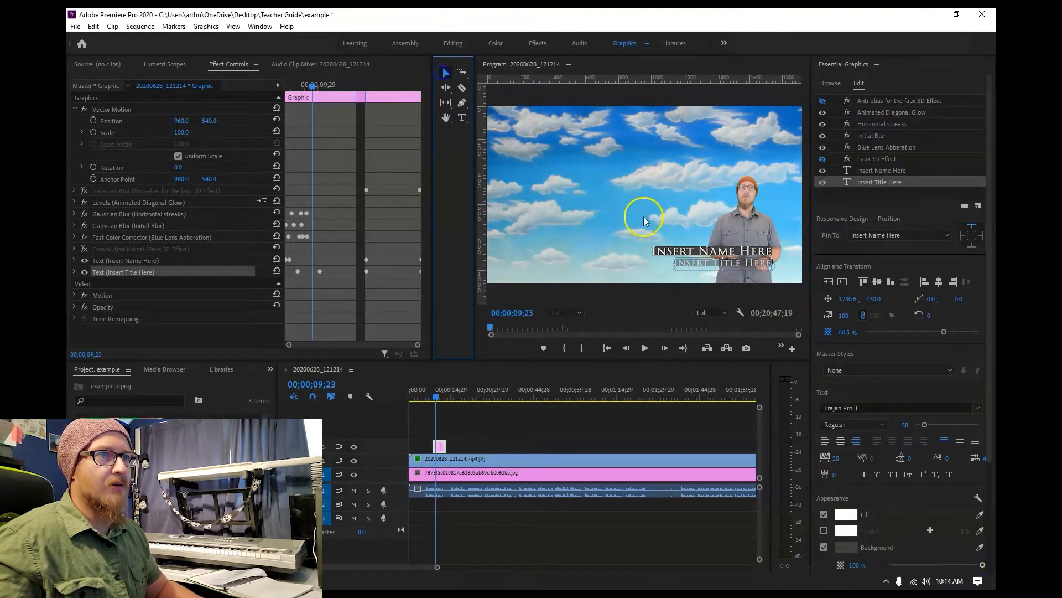
pyautogui.moveTo(684, 249); pyautogui.dragTo(568, 152)
pyautogui.moveTo(717, 160); pyautogui.dragTo(589, 167)
# Replace the graphic's name line with "Example Text" and its title line with "Definition".
pyautogui.doubleClick(561, 141)
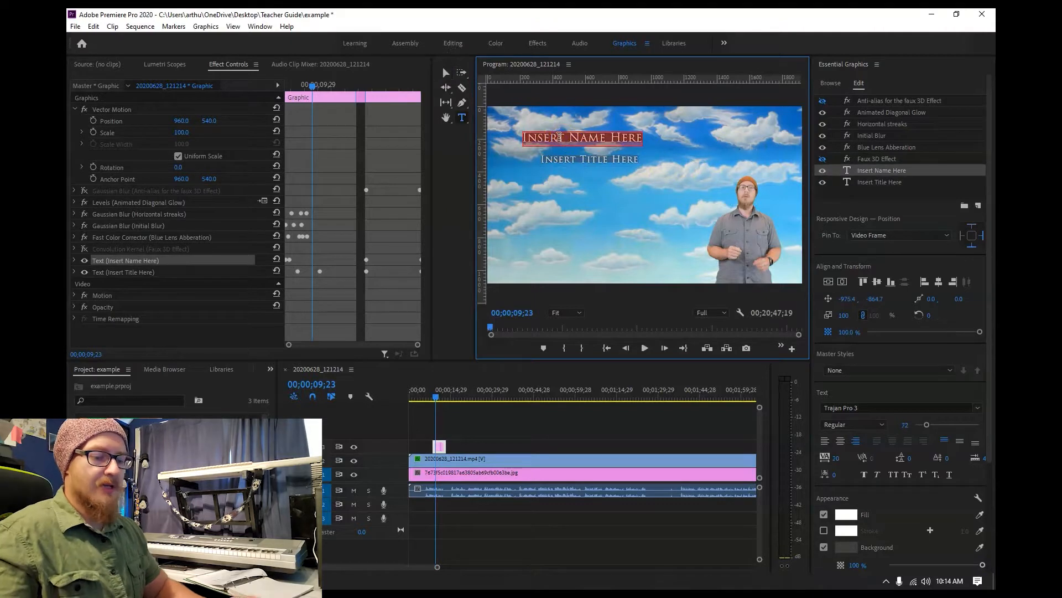
pyautogui.write('Example Text')
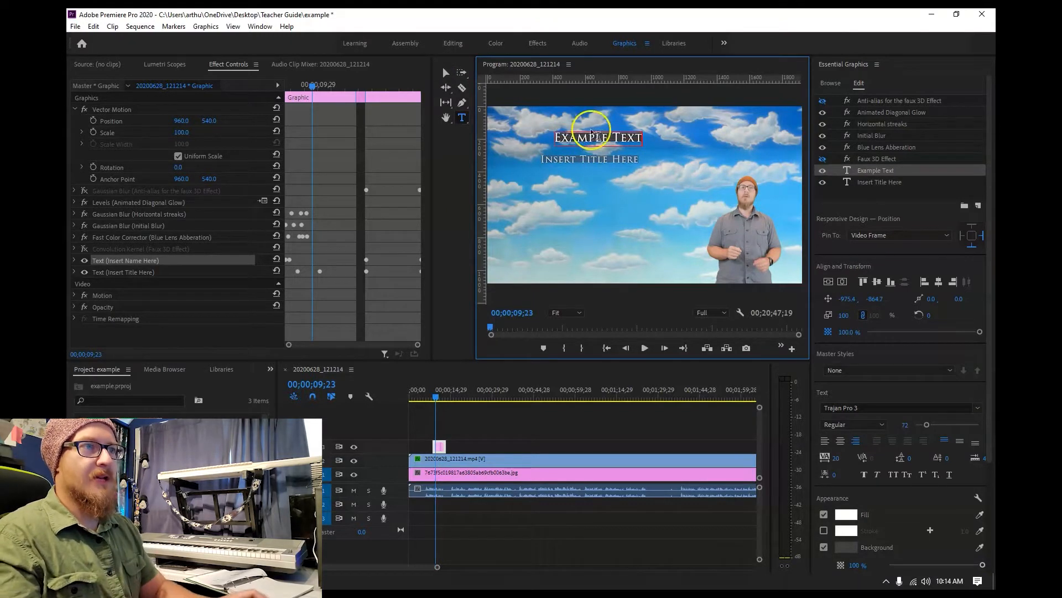
pyautogui.click(575, 156)
pyautogui.hotkey('ctrl', 'a')
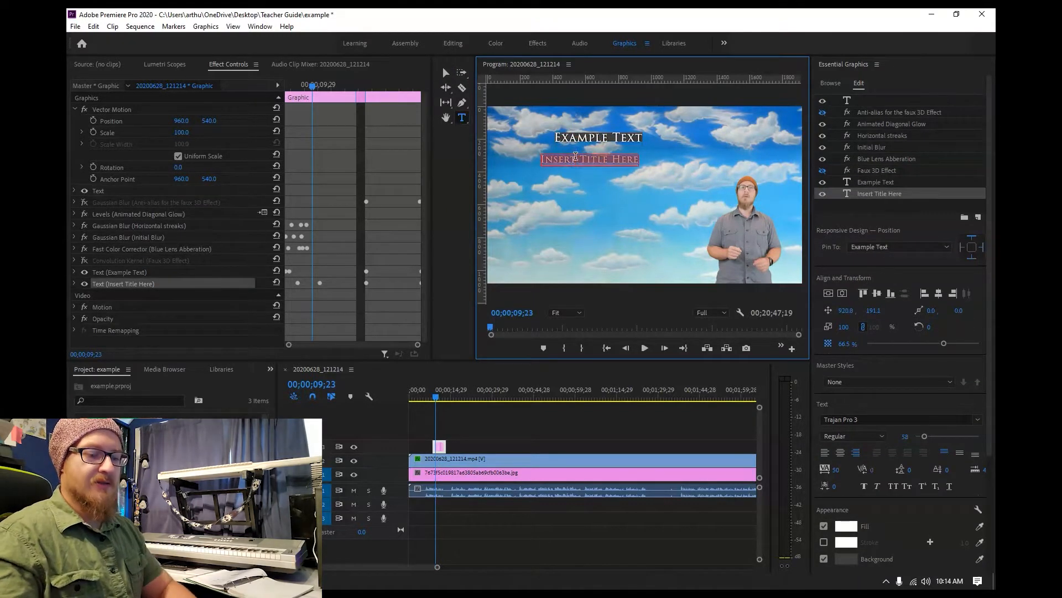
pyautogui.write('Definition')
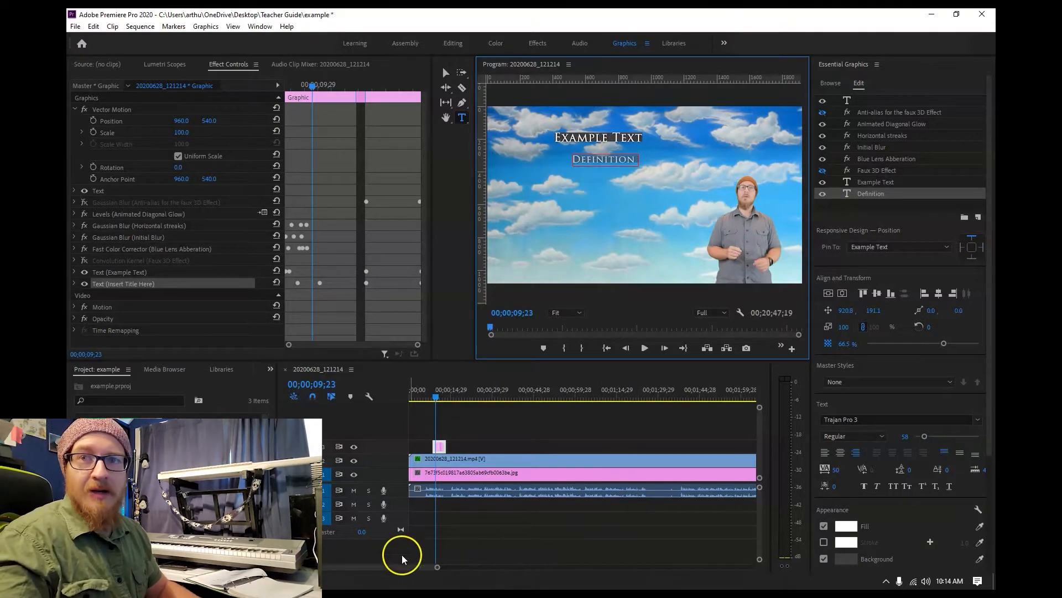
# Switch to Chrome and browse the Google Images results for air pollution to find suitable pictures.
pyautogui.click(233, 581)
pyautogui.click(258, 79)
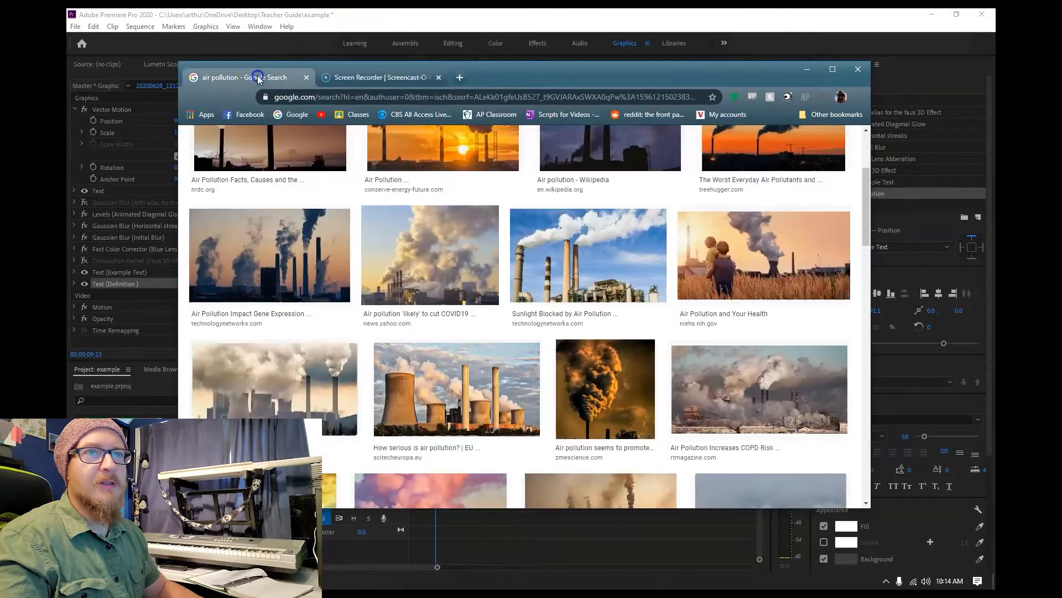
pyautogui.scroll(3, 487, 354)
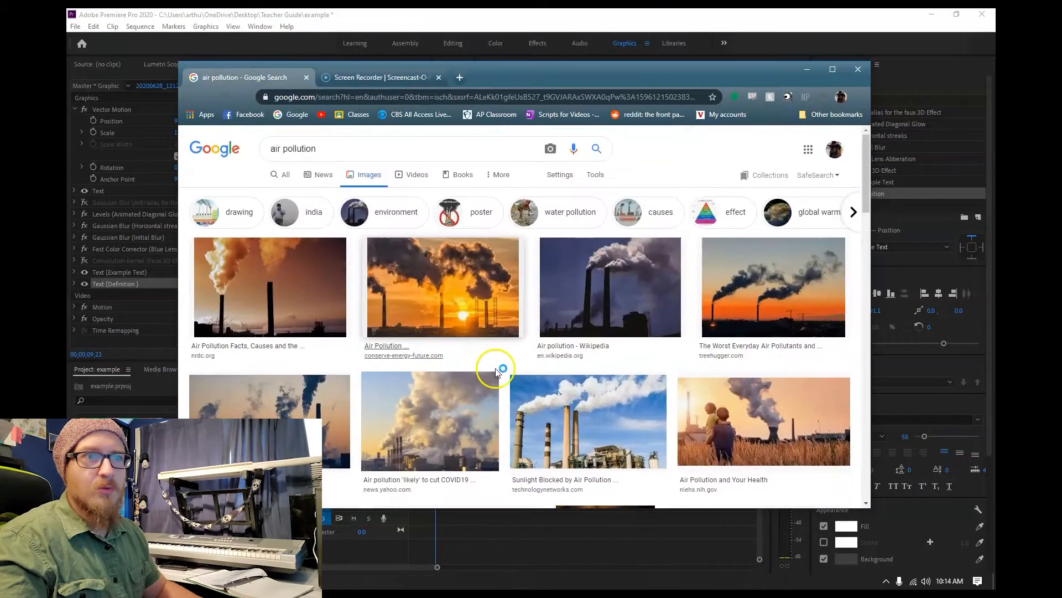
pyautogui.scroll(-4, 515, 332)
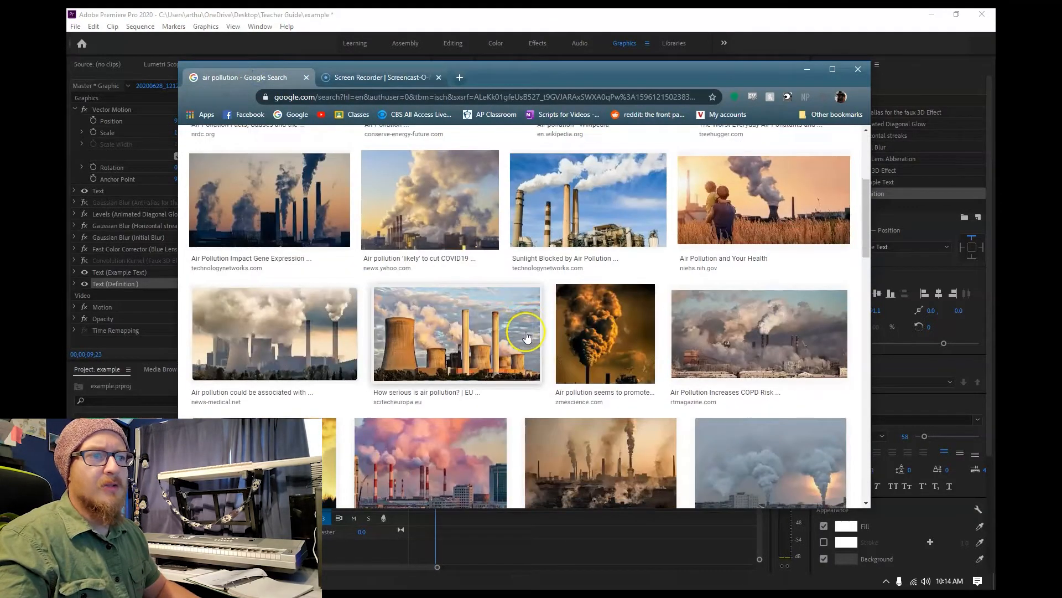
pyautogui.scroll(-1, 540, 326)
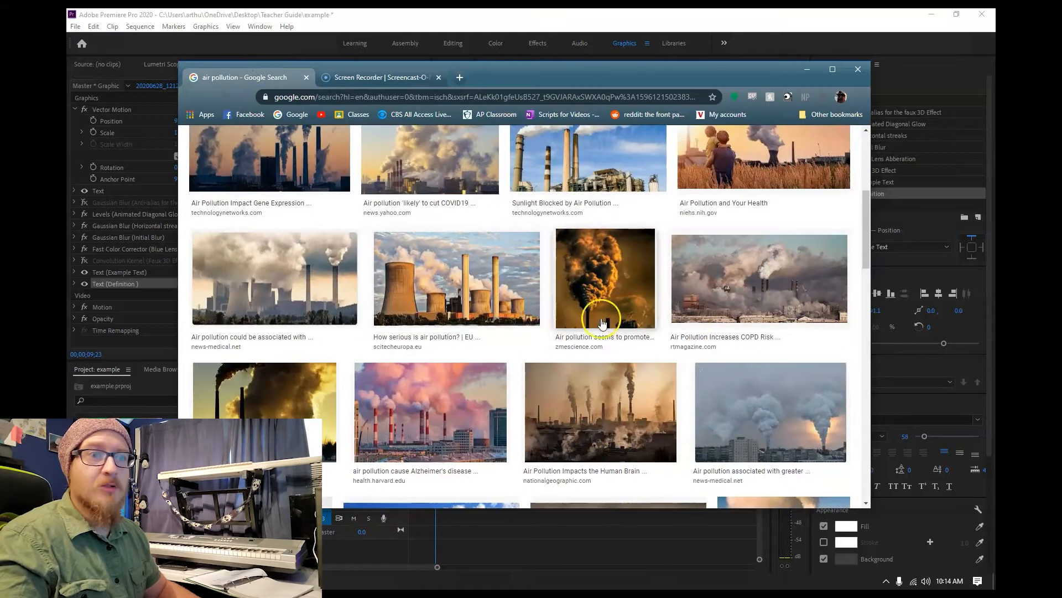
pyautogui.scroll(-2, 616, 315)
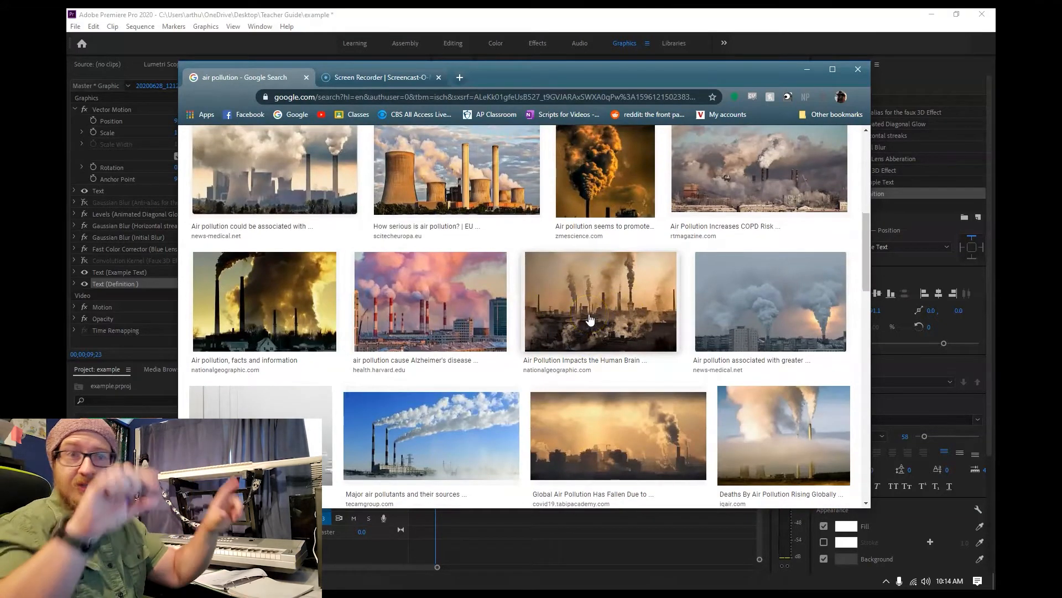
pyautogui.scroll(5, 503, 363)
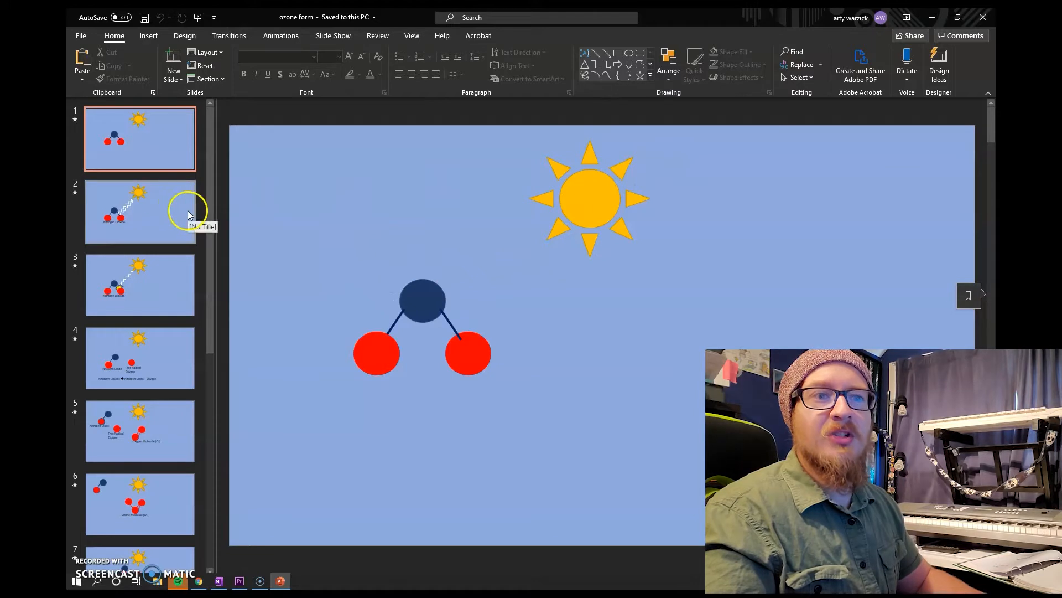
# Review the slides of the "ozone form" PowerPoint presentation to see how the molecules change from slide to slide.
pyautogui.click(171, 150)
pyautogui.click(161, 213)
pyautogui.click(161, 276)
pyautogui.click(139, 357)
pyautogui.click(171, 426)
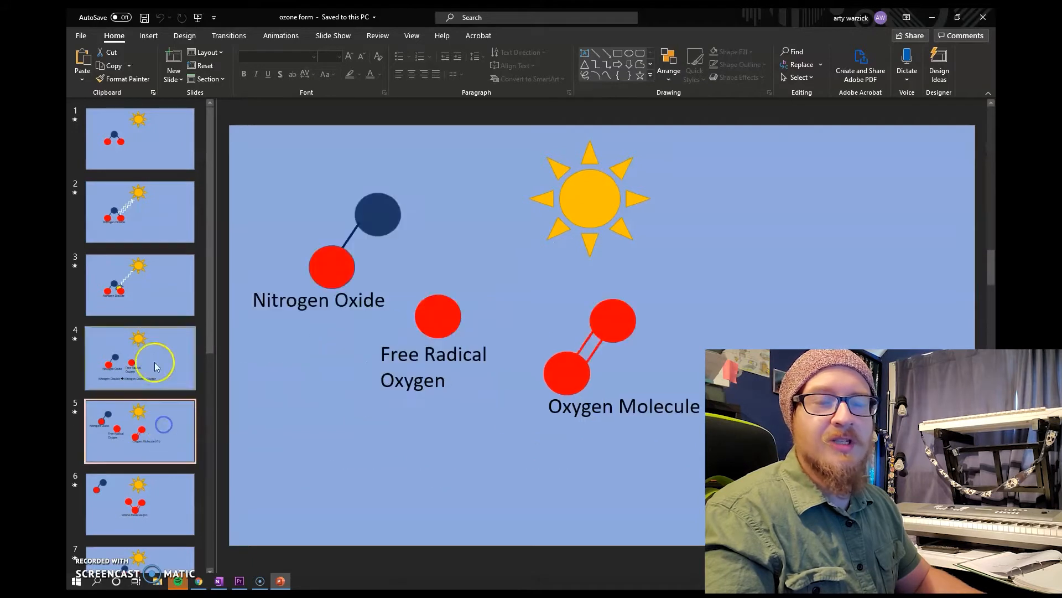
pyautogui.click(140, 416)
pyautogui.click(161, 430)
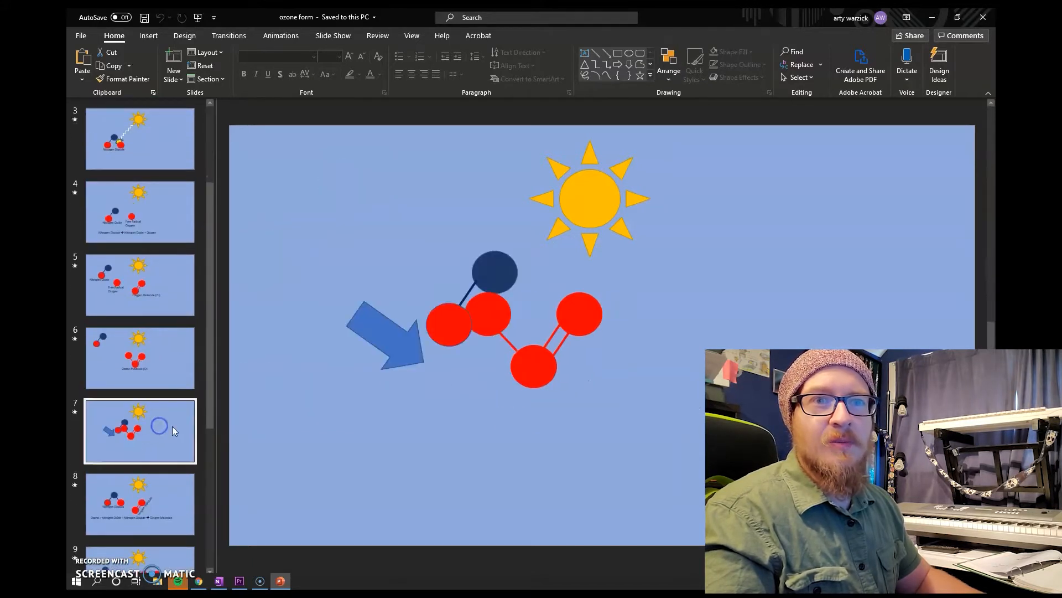
pyautogui.click(170, 376)
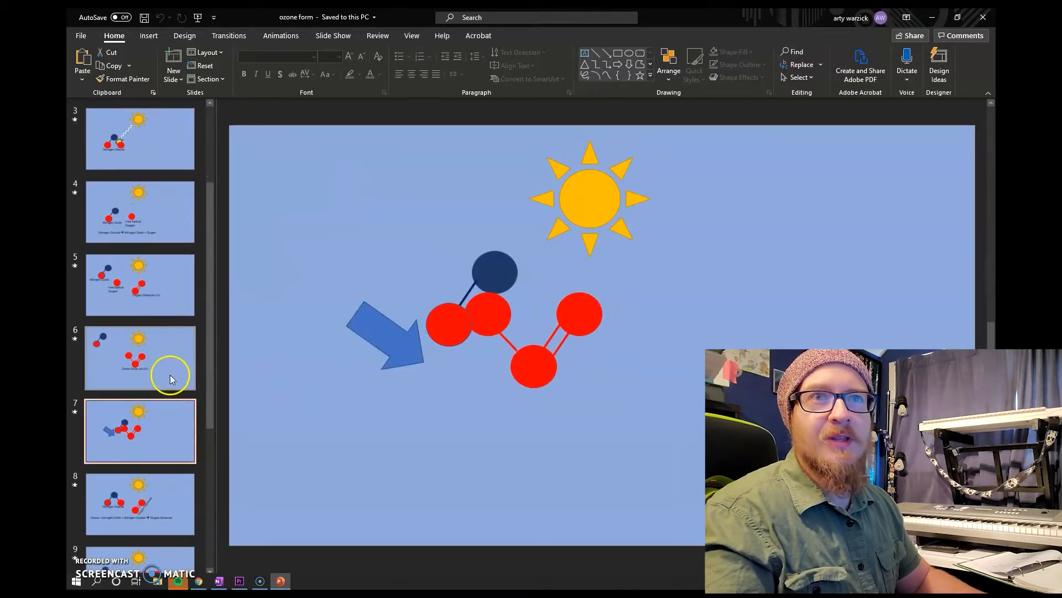
pyautogui.click(165, 302)
pyautogui.click(164, 229)
pyautogui.click(163, 157)
# Apply the Morph transition to the first slide.
pyautogui.press('Home')
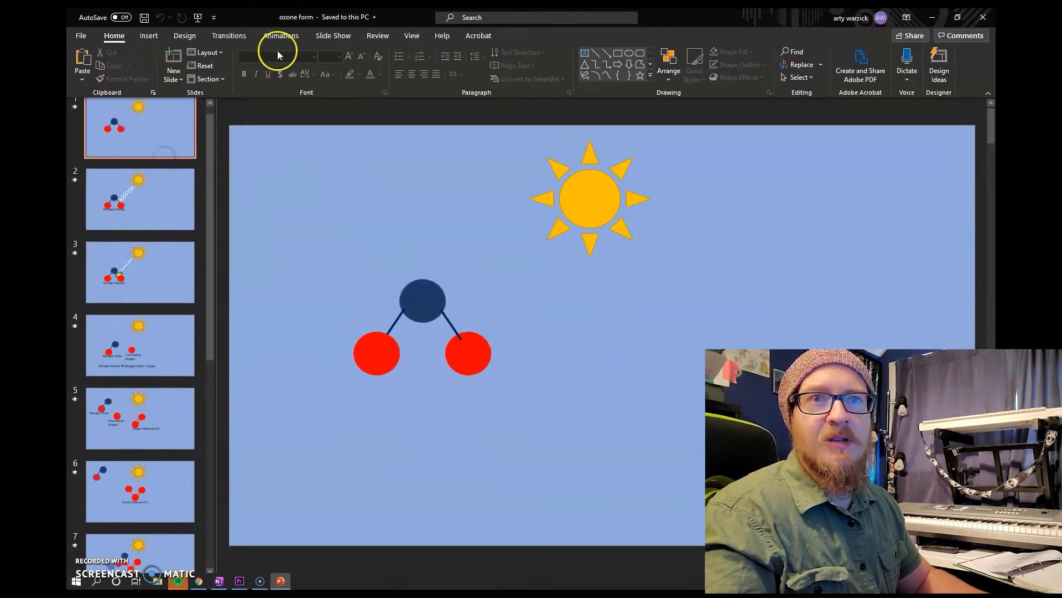
pyautogui.click(229, 36)
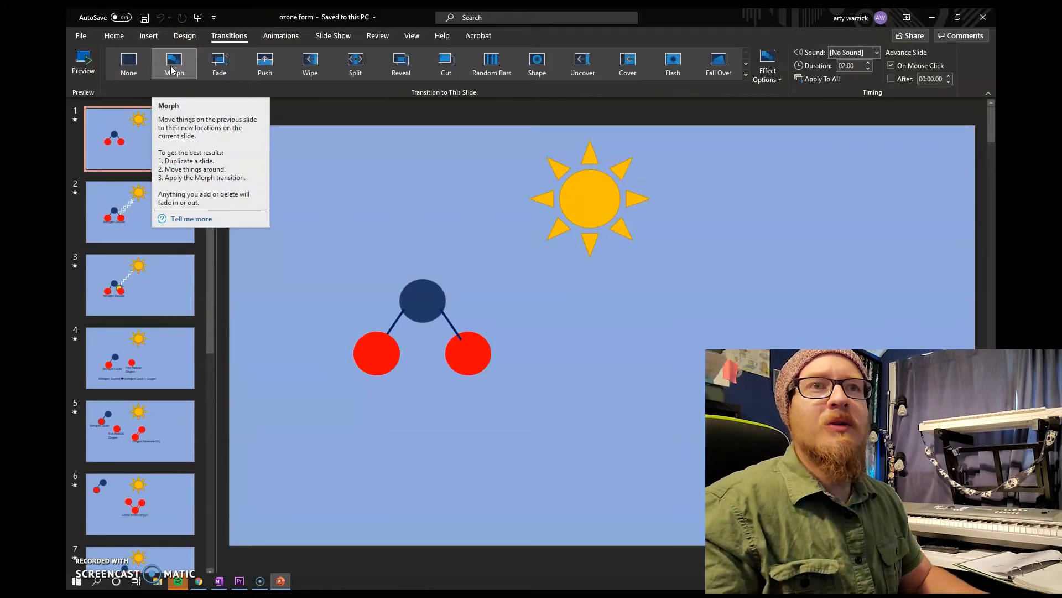
pyautogui.click(160, 74)
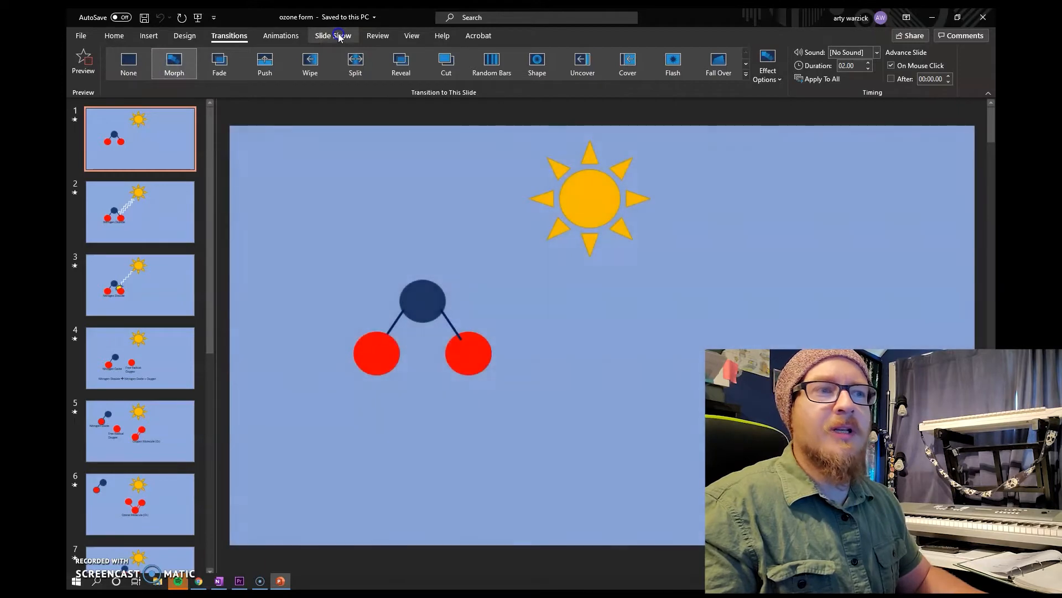
# Play the slide show from the beginning and advance through the nitrogen dioxide slides to check the Morph animation.
pyautogui.click(336, 35)
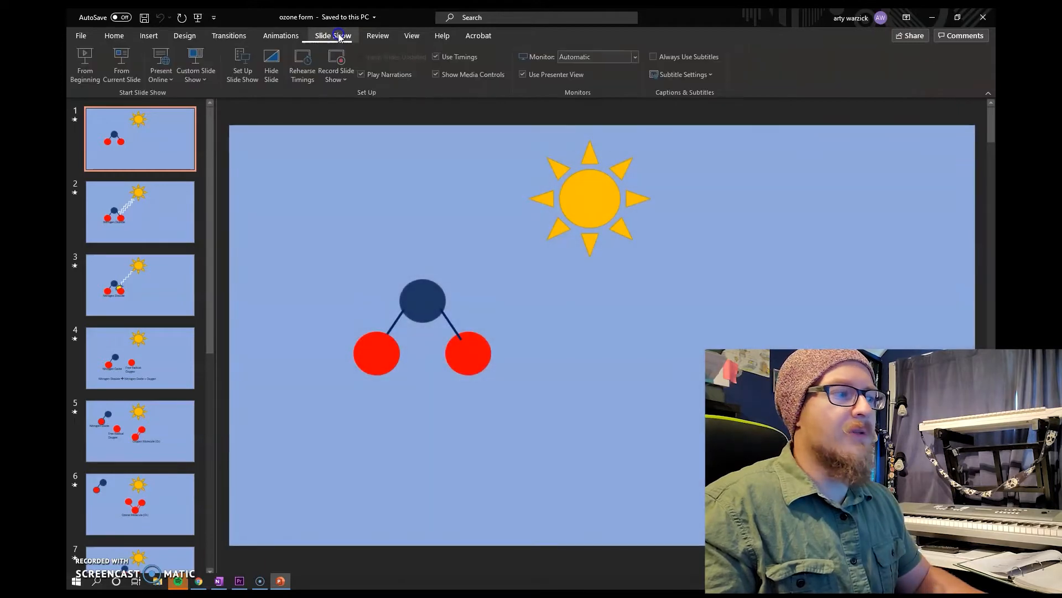
pyautogui.click(85, 61)
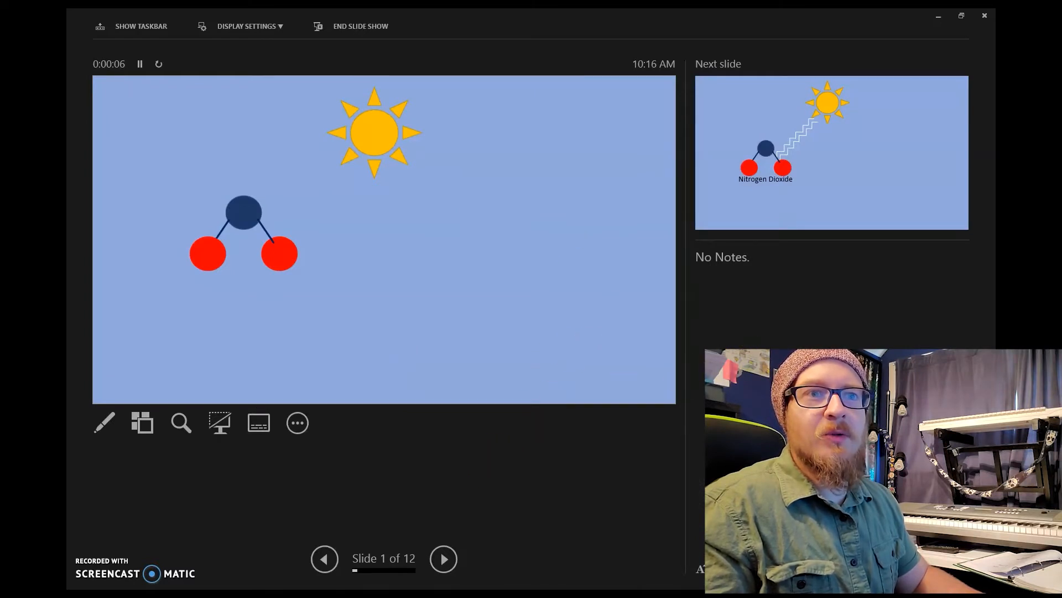
pyautogui.click(624, 337)
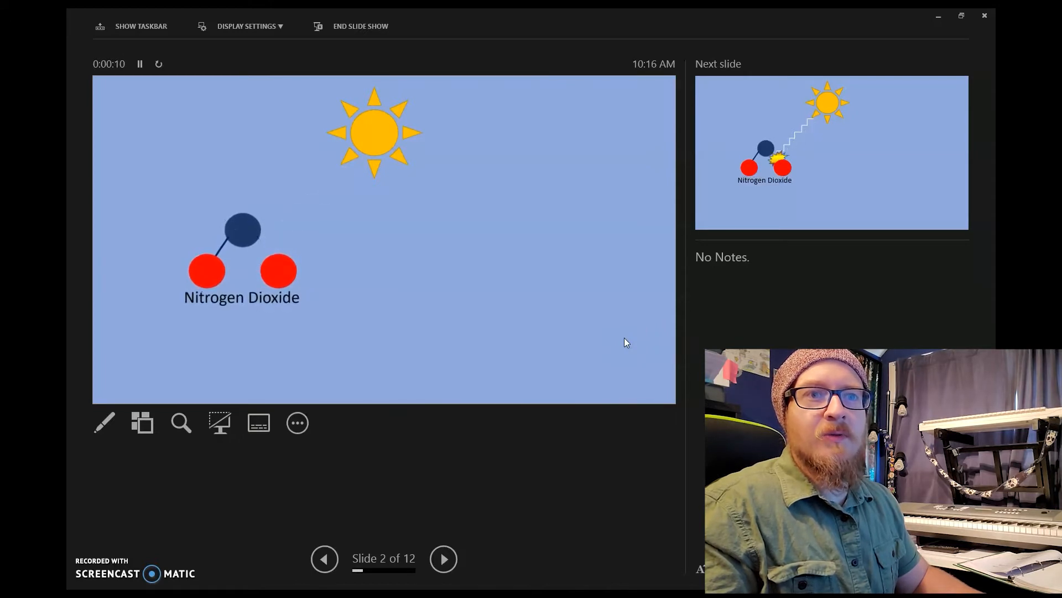
pyautogui.click(474, 322)
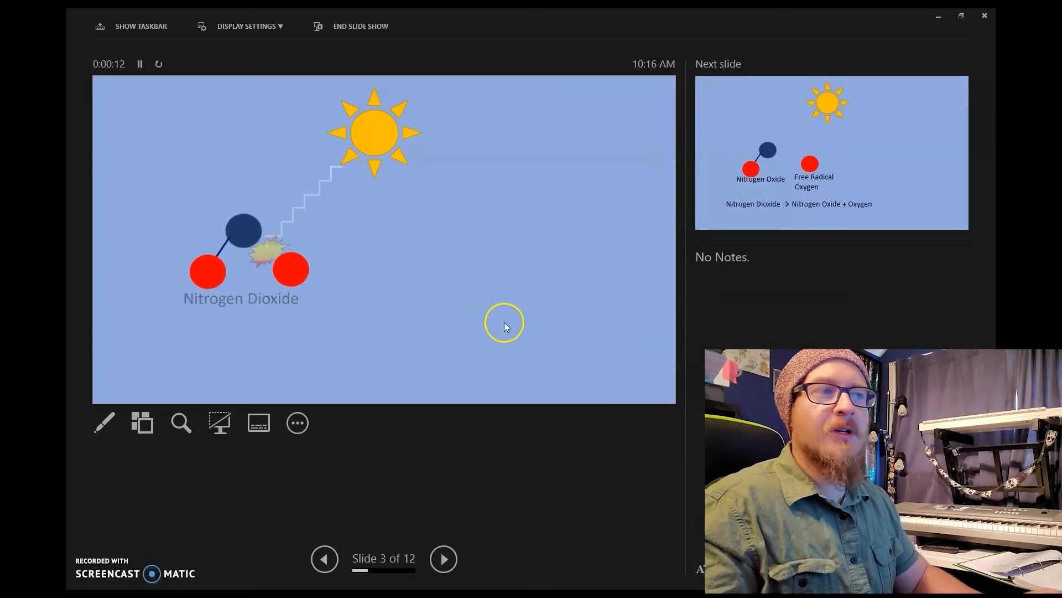
pyautogui.click(589, 290)
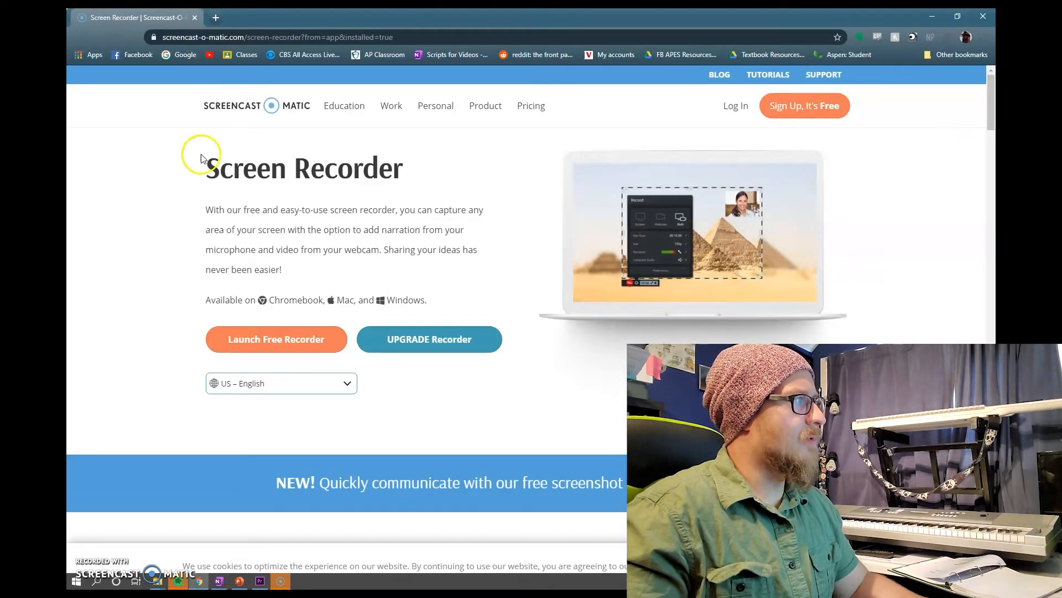
pyautogui.moveTo(204, 171); pyautogui.dragTo(394, 166)
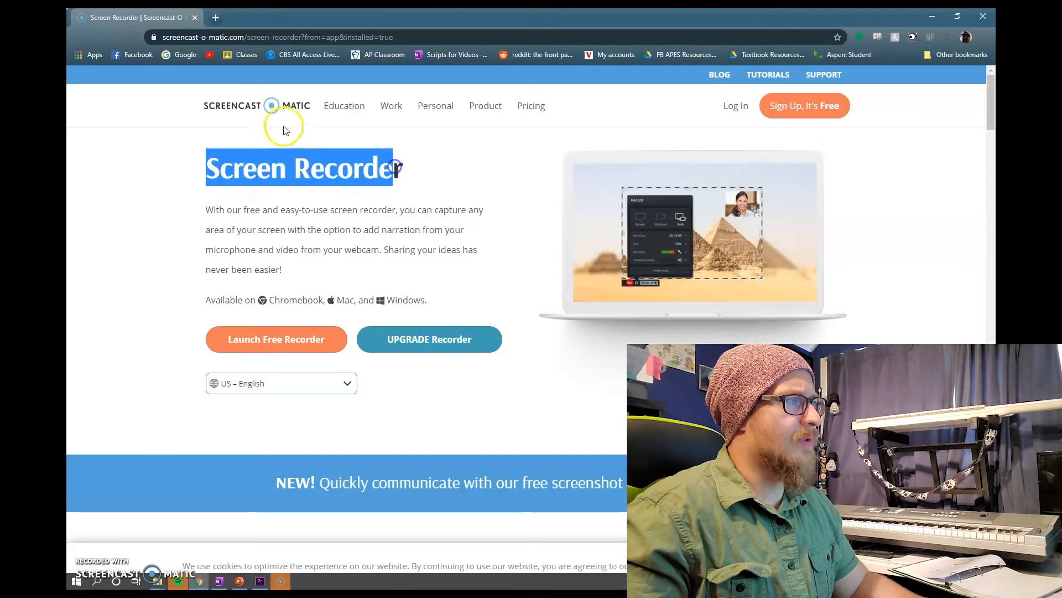
pyautogui.click(287, 130)
pyautogui.click(332, 163)
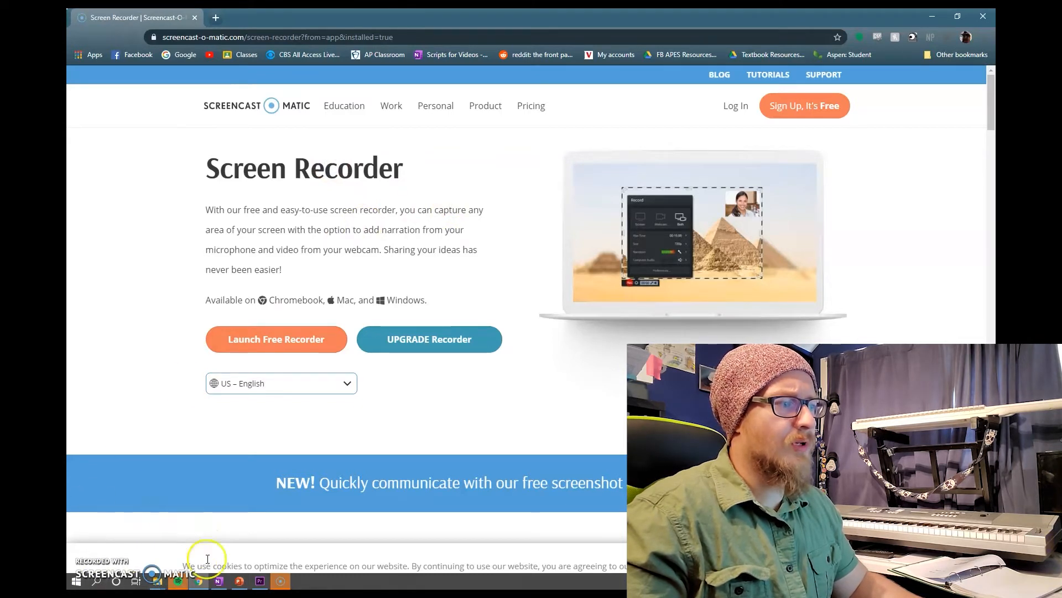
pyautogui.click(87, 517)
pyautogui.moveTo(164, 527)
pyautogui.mouseDown()
pyautogui.moveTo(73, 526)
pyautogui.moveTo(134, 511)
pyautogui.moveTo(139, 425)
pyautogui.mouseUp()
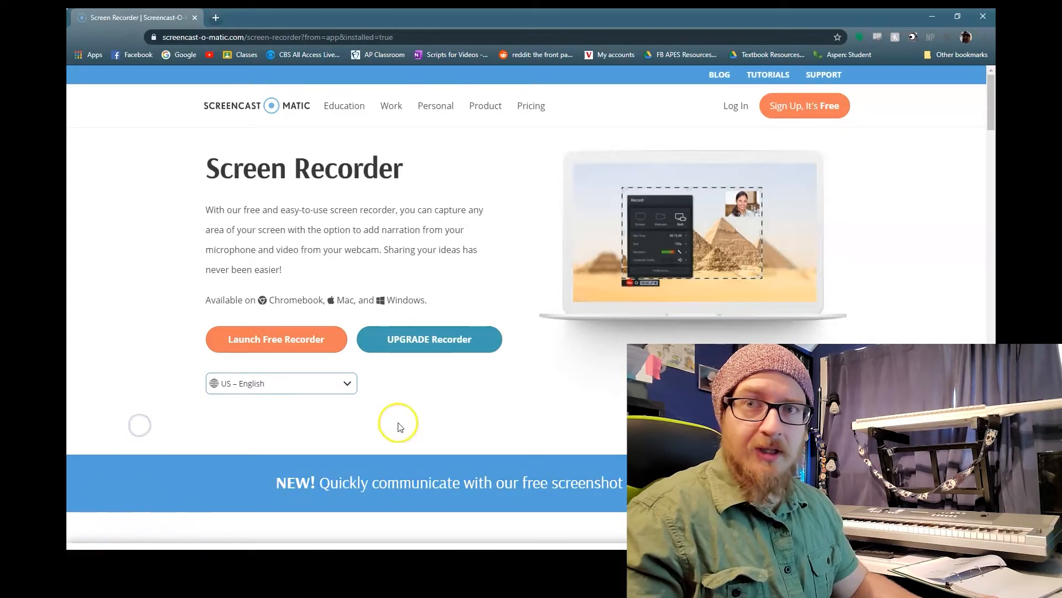